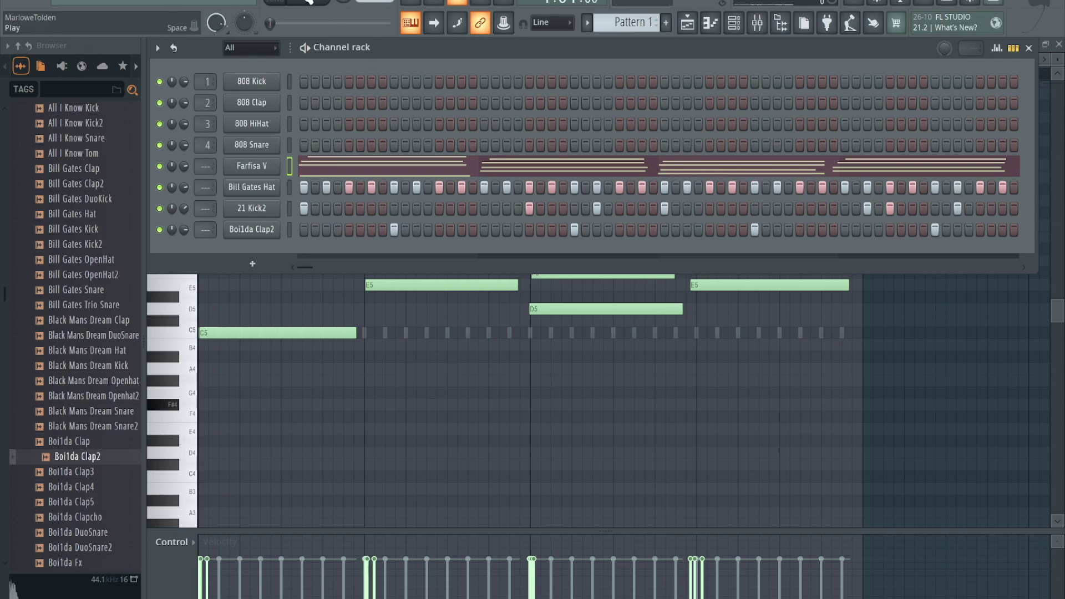
Step: Play the Farfisa V four-bar chord pattern to hear it, then stop playback
click(302, 4)
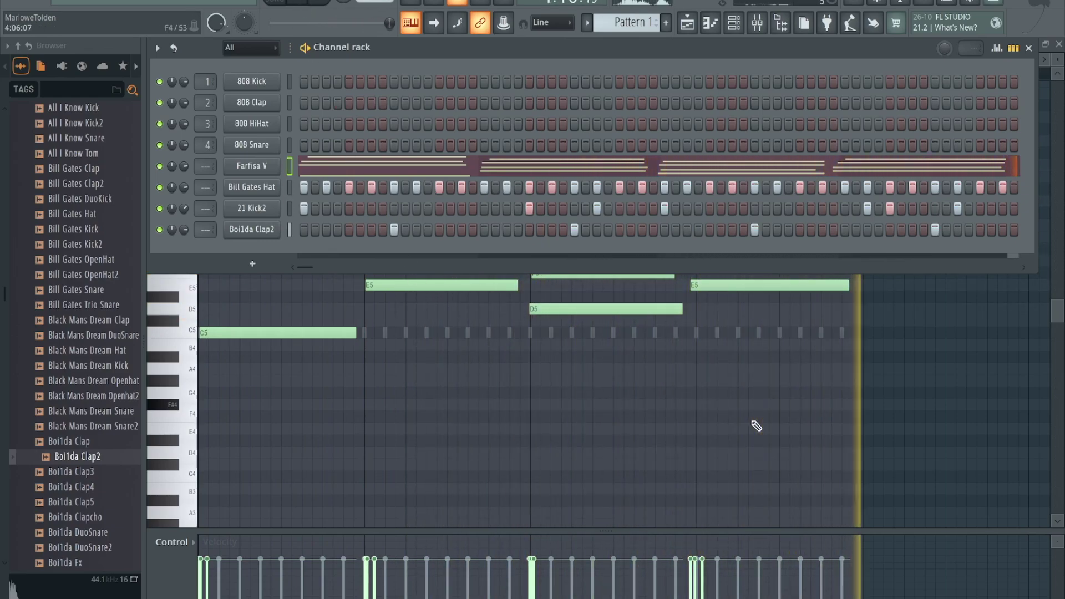
key(space)
Step: Duplicate all the Farfisa V chord notes into bars 5–8, then select bars 1–8 on the ruler
key(F6)
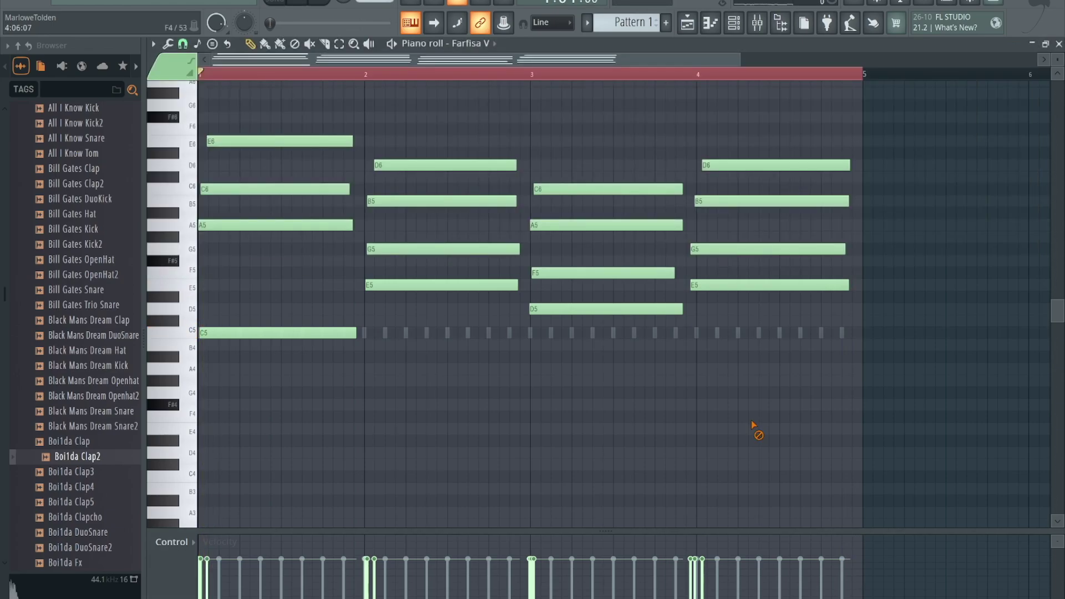
scroll(753, 425, down, 2)
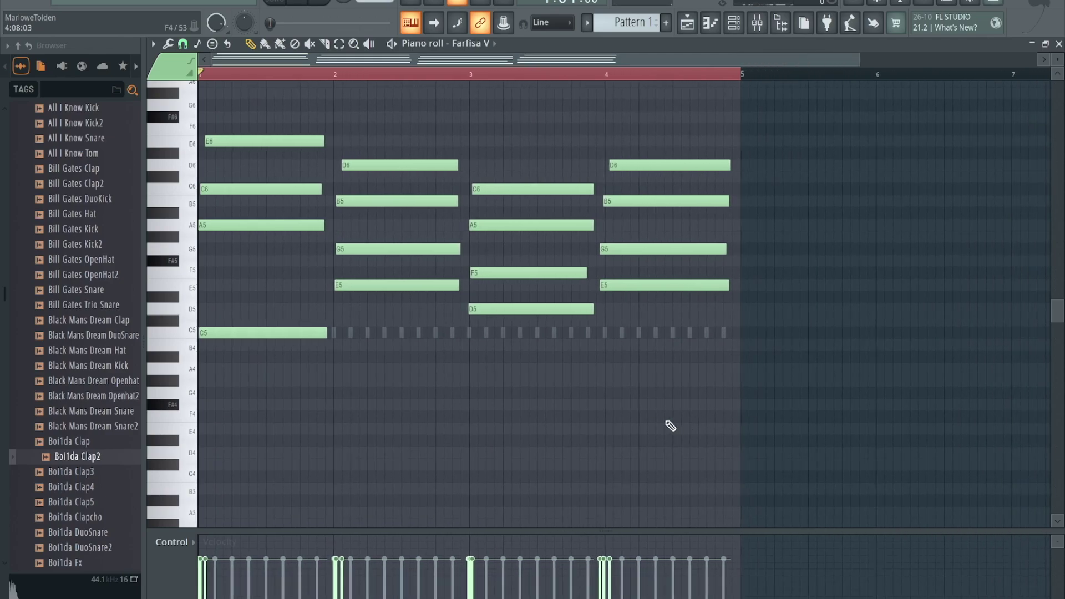
scroll(670, 425, down, 1)
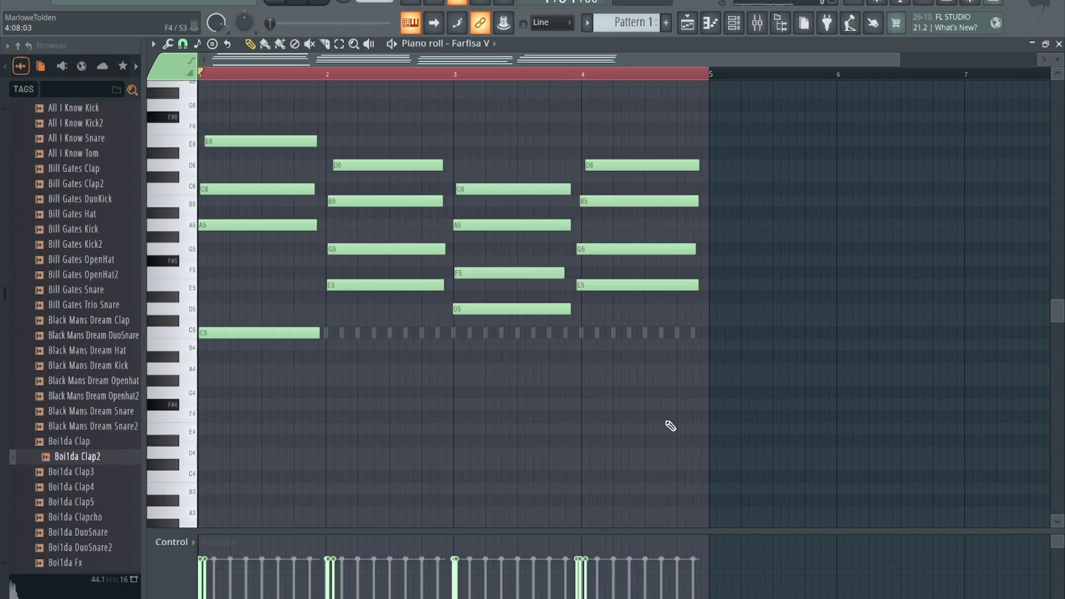
key(ctrl+a)
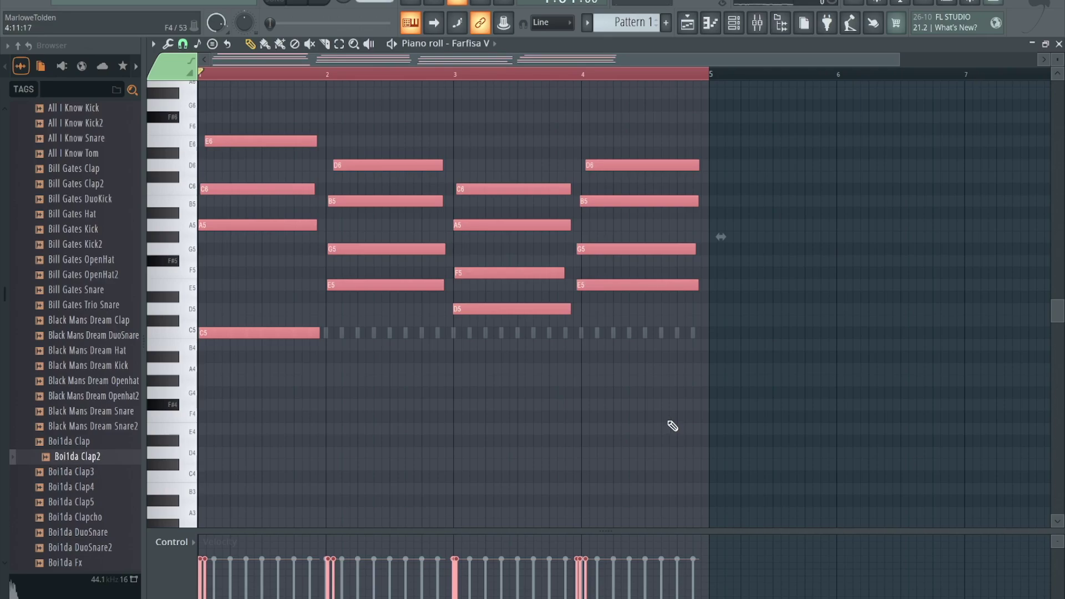
scroll(625, 352, down, 3)
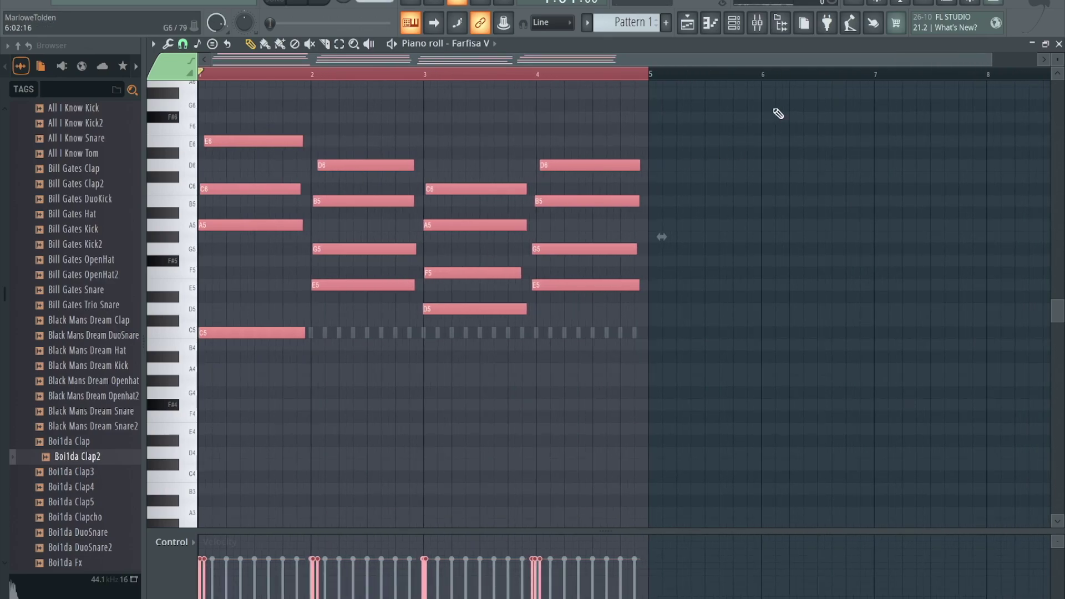
scroll(886, 120, up, 4)
scroll(889, 122, down, 3)
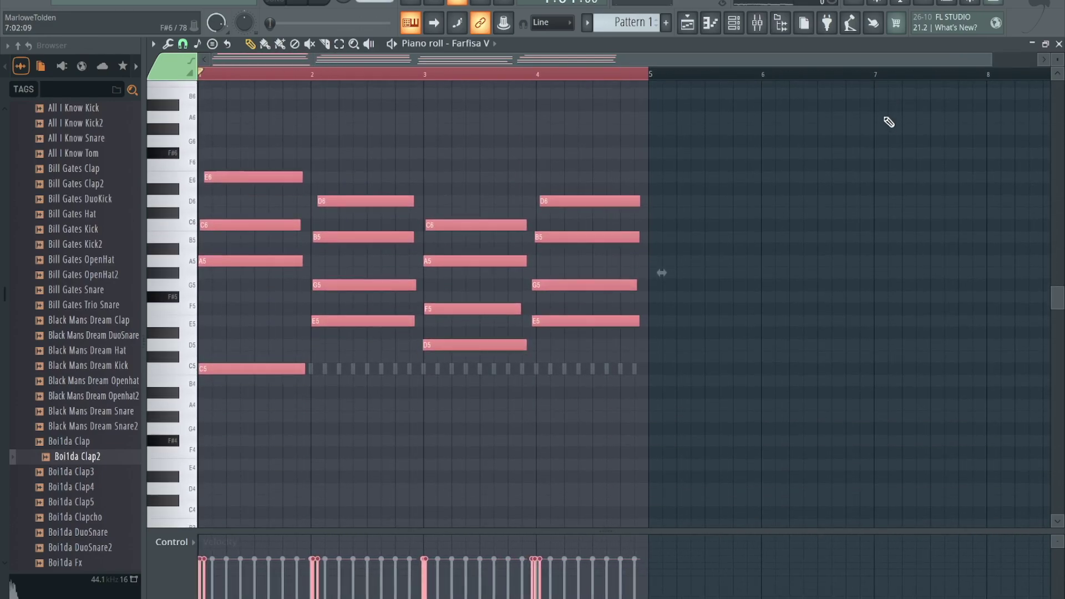
key(ctrl+b)
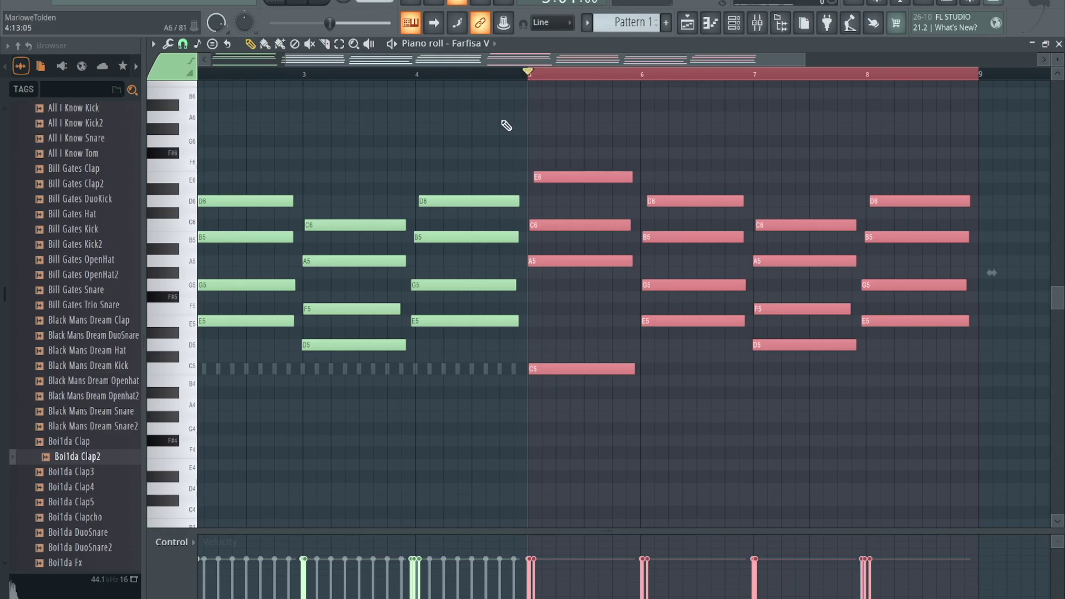
scroll(504, 124, down, 1)
scroll(506, 125, down, 1)
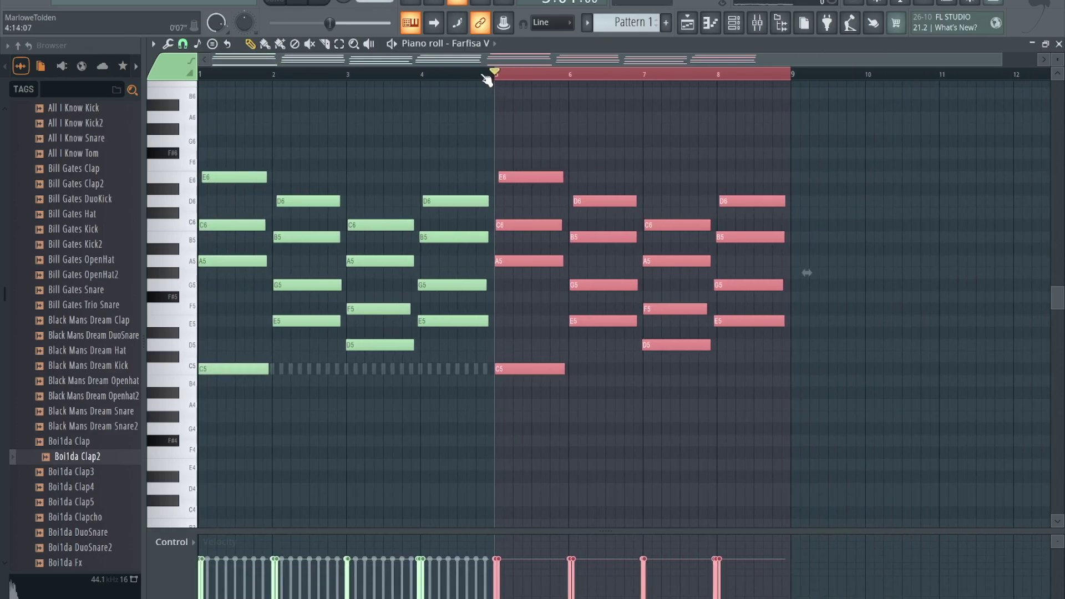
drag(488, 73, 176, 75)
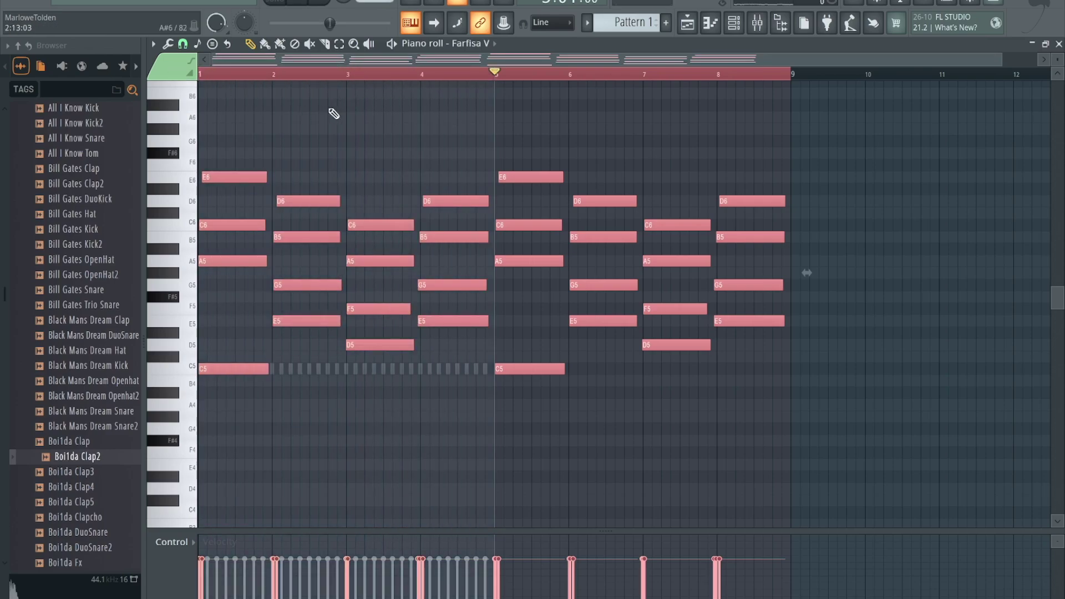
click(312, 7)
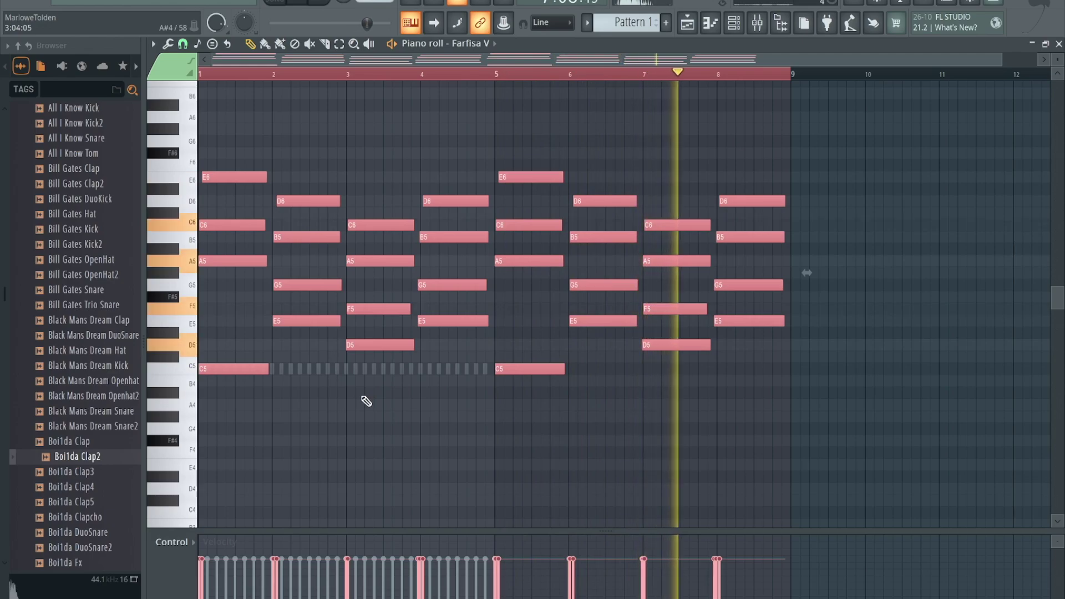
key(space)
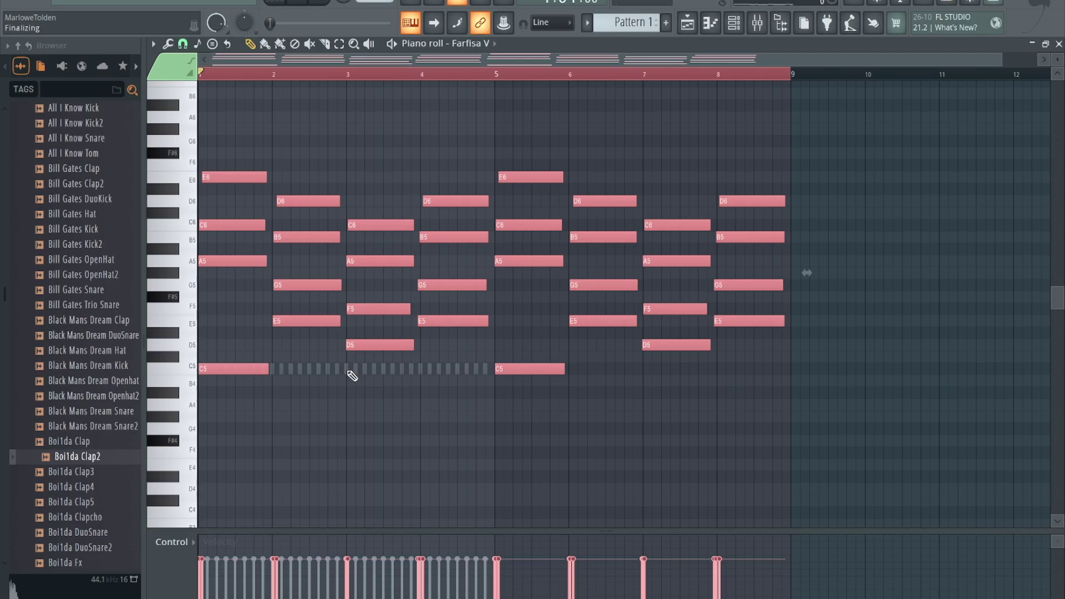
double_click(351, 370)
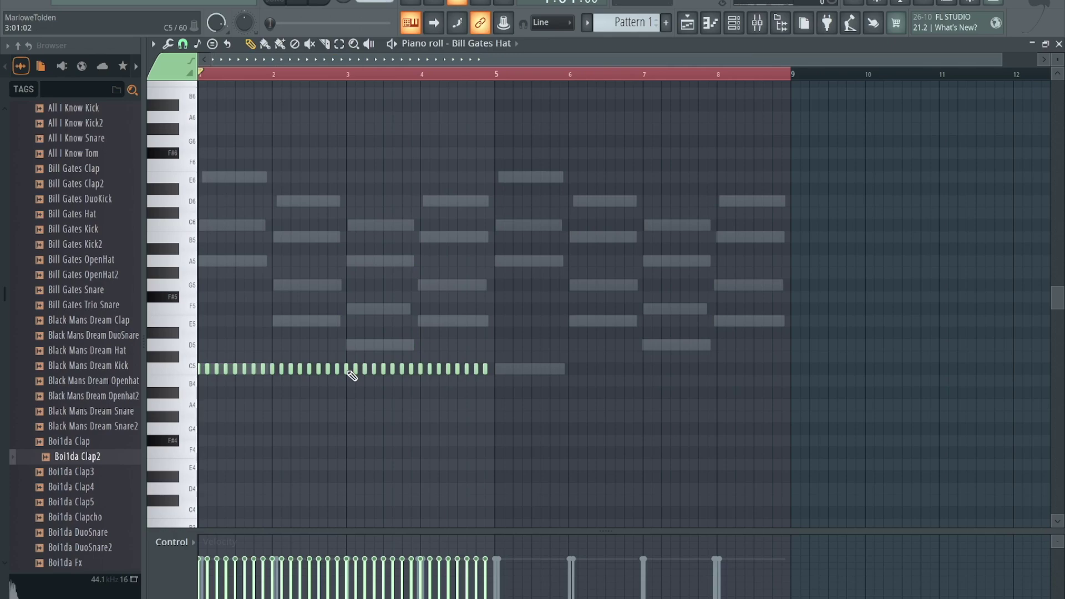
Step: Select all the Bill Gates Hat notes, try duplicating them, and undo the misplaced copy
key(ctrl+a)
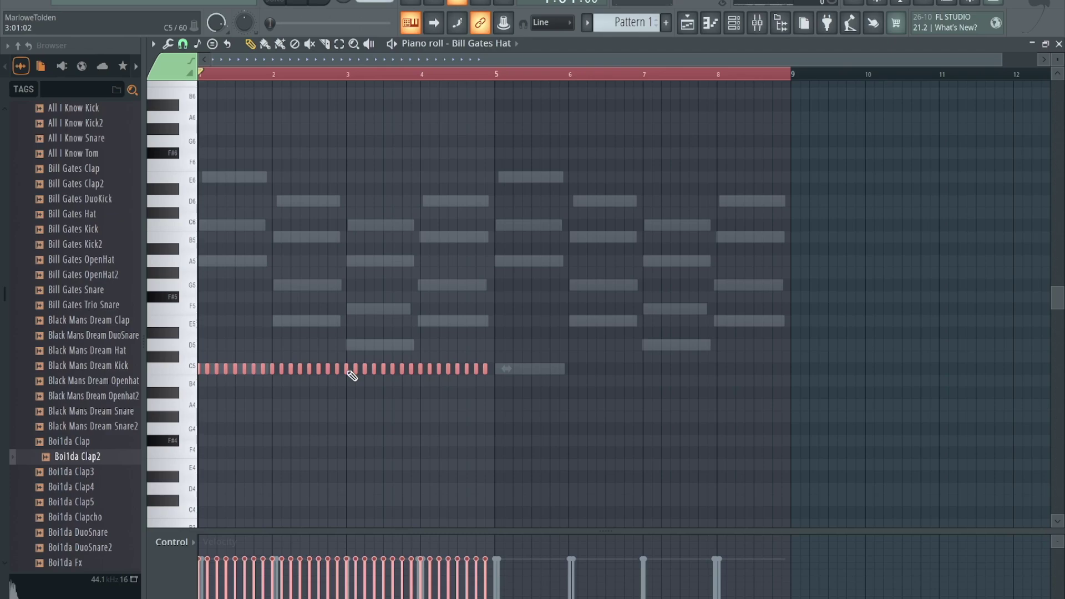
key(ctrl+b)
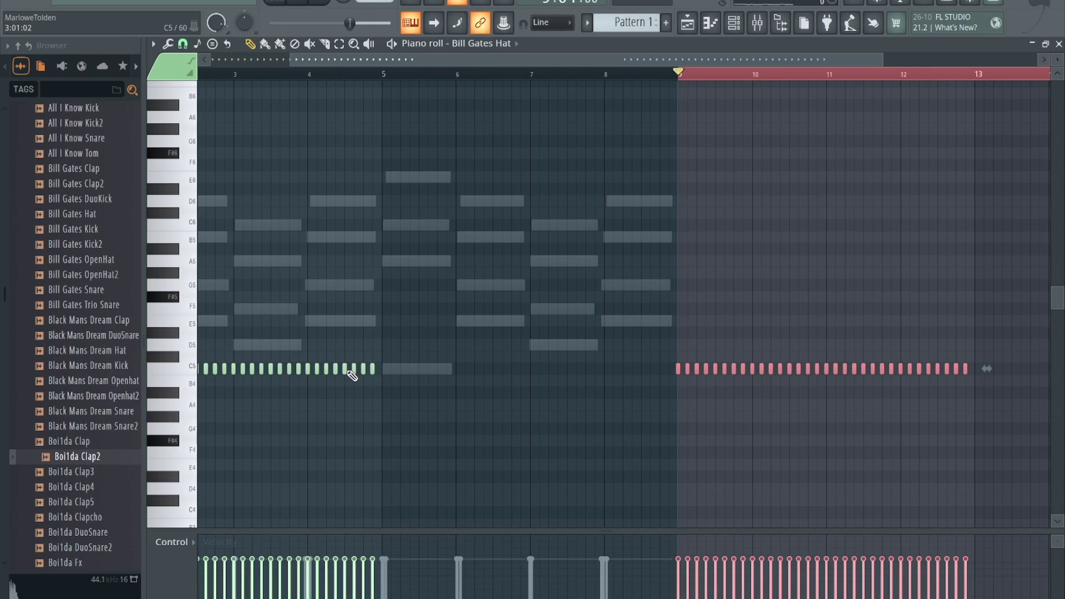
key(ctrl+z)
scroll(347, 304, up, 6)
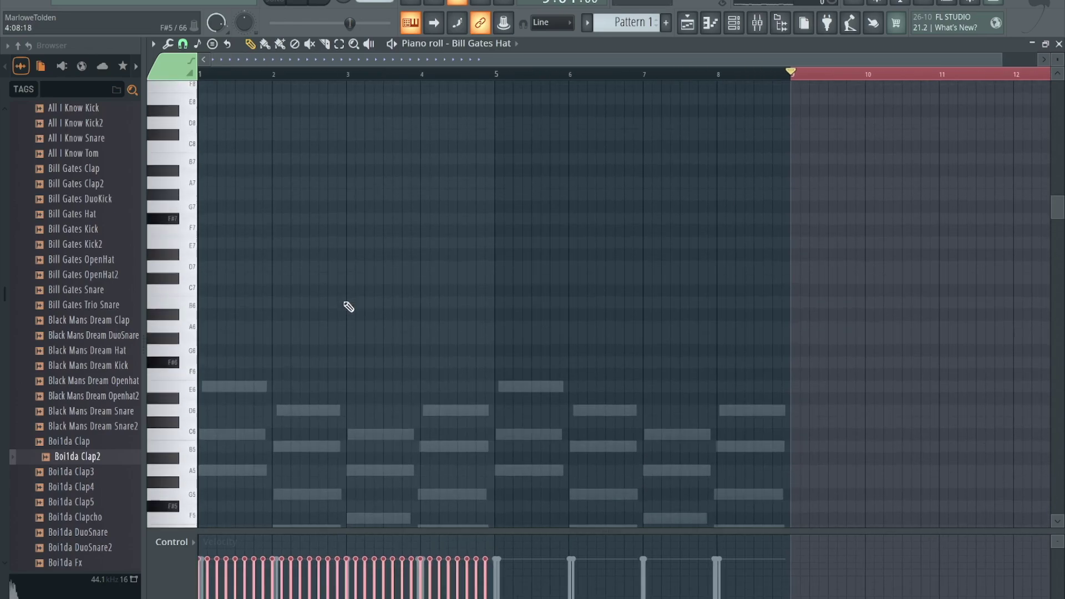
scroll(347, 304, up, 2)
Step: Limit the time selection to bars 1–5, duplicate the C5 hi-hats into bars 5–8, and select all
drag(238, 77, 203, 78)
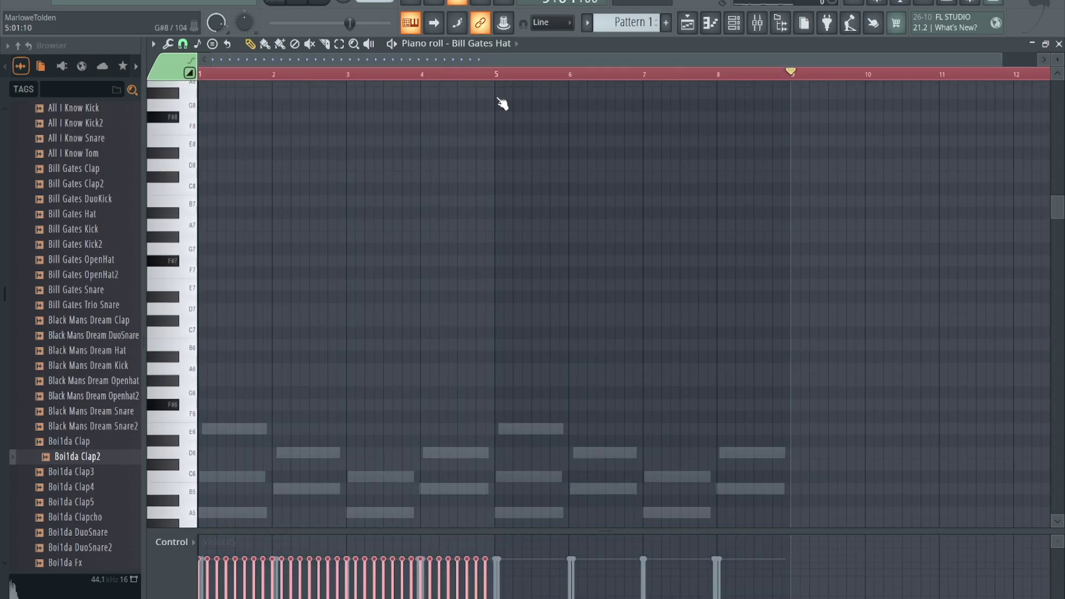
drag(1002, 75, 791, 135)
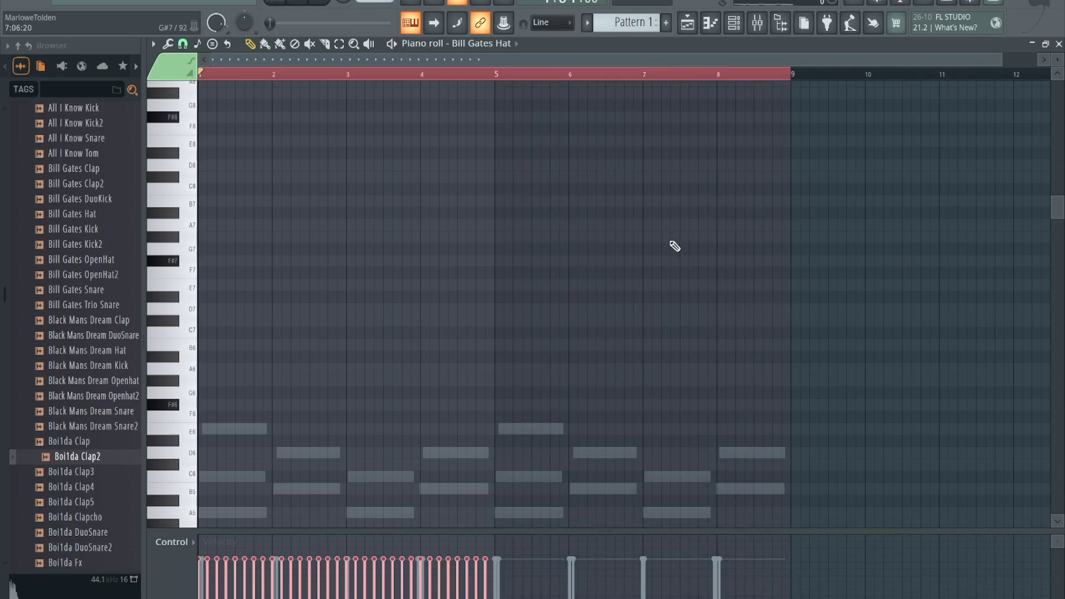
scroll(673, 245, down, 3)
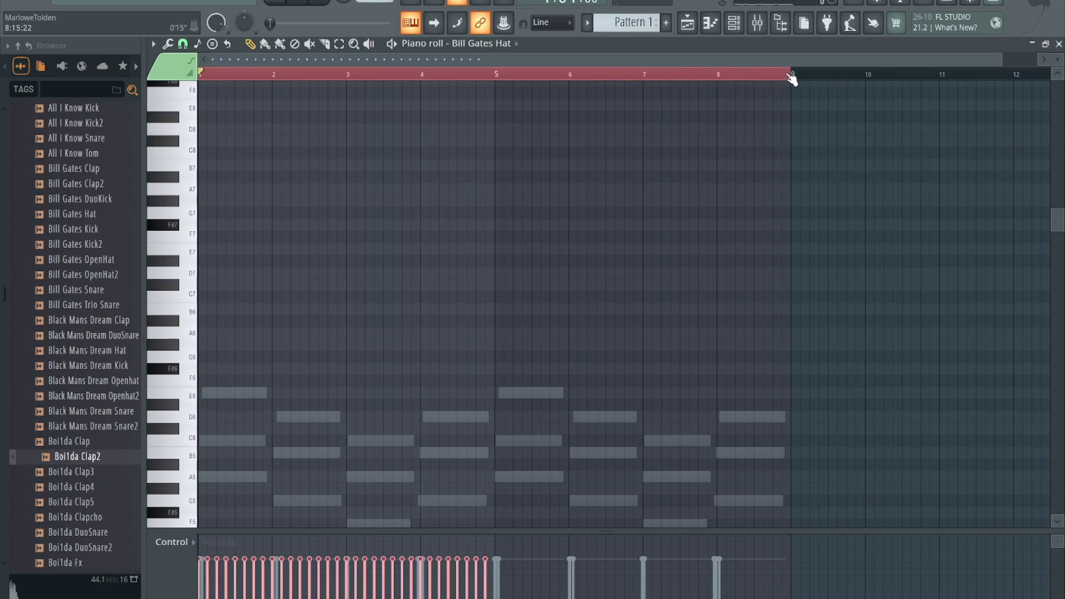
drag(791, 82, 497, 79)
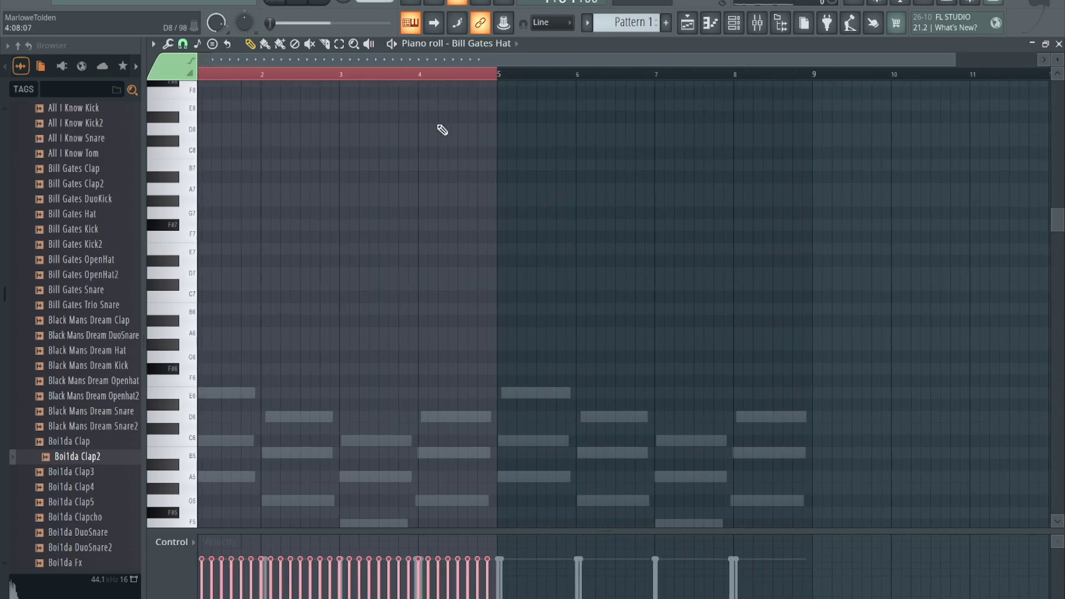
scroll(439, 131, down, 5)
scroll(442, 130, up, 3)
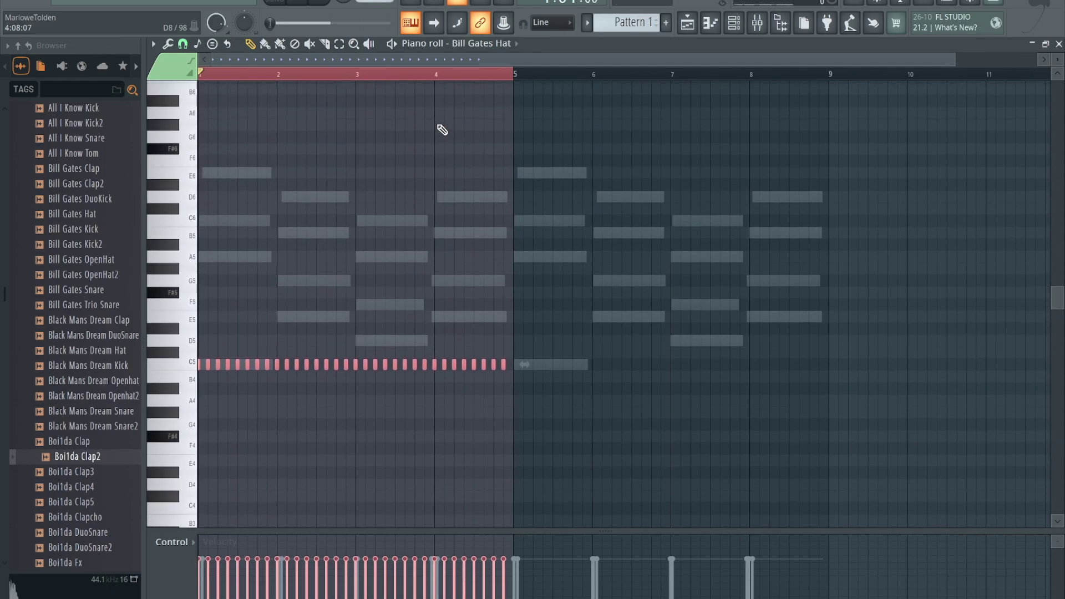
key(ctrl+b)
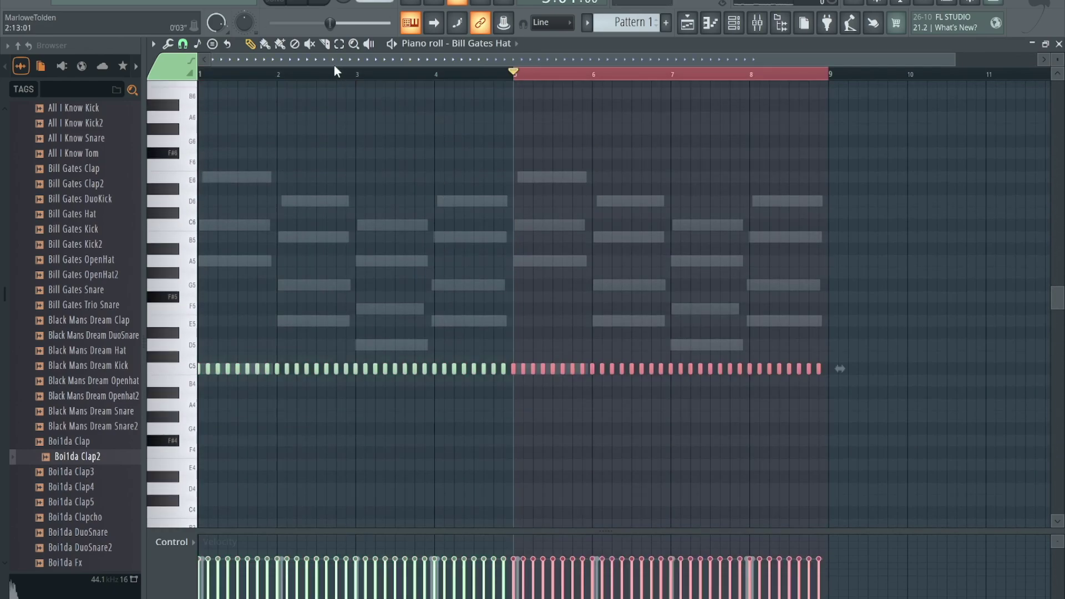
drag(333, 71, 201, 73)
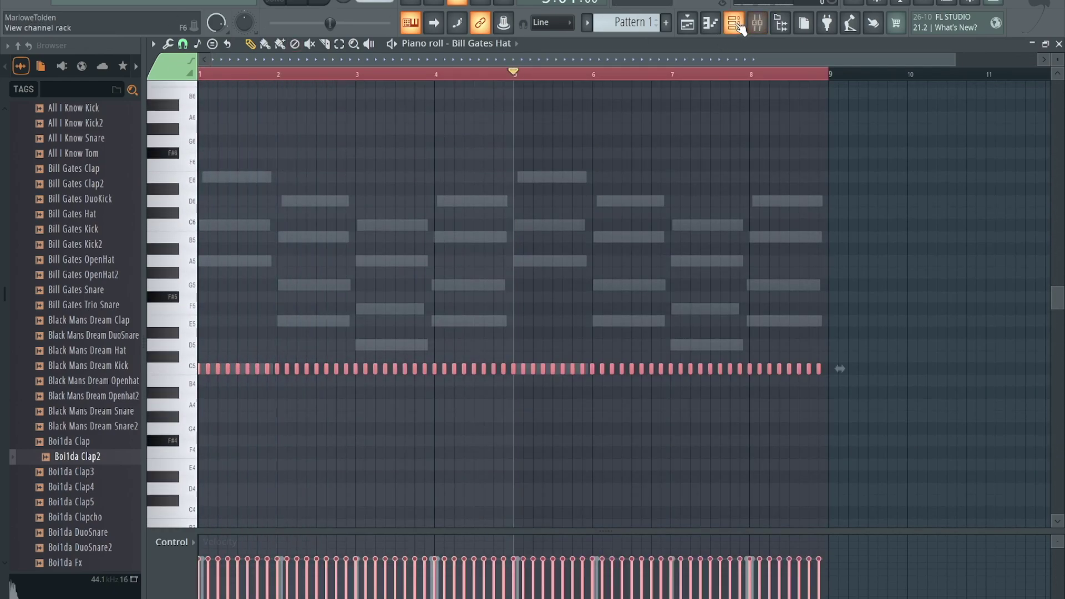
Step: Bring up the channel rack, start playback, and open the Farfisa V chords in the piano roll
click(739, 26)
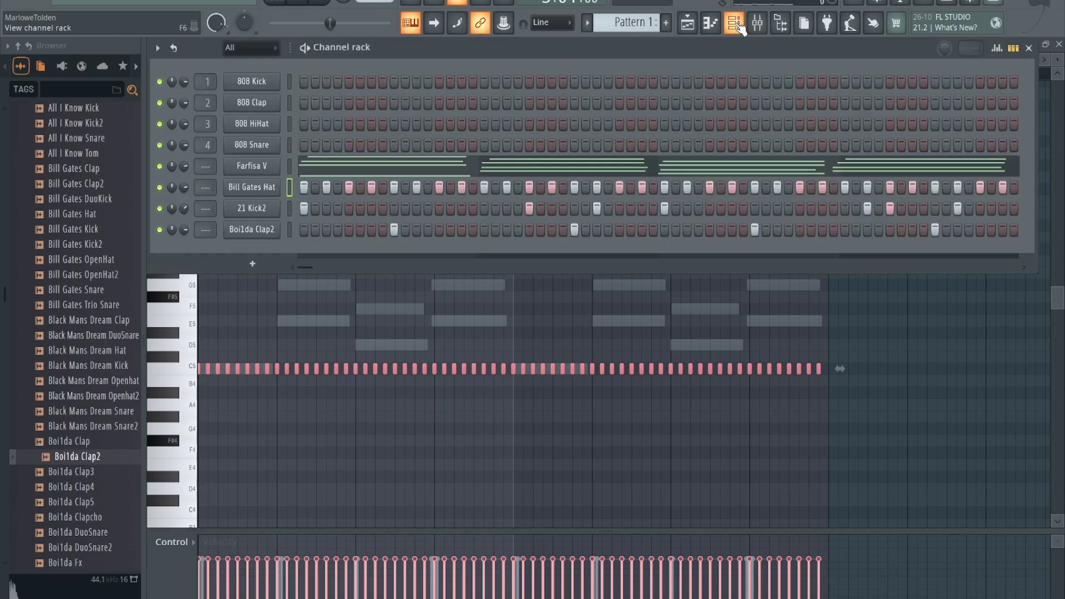
key(space)
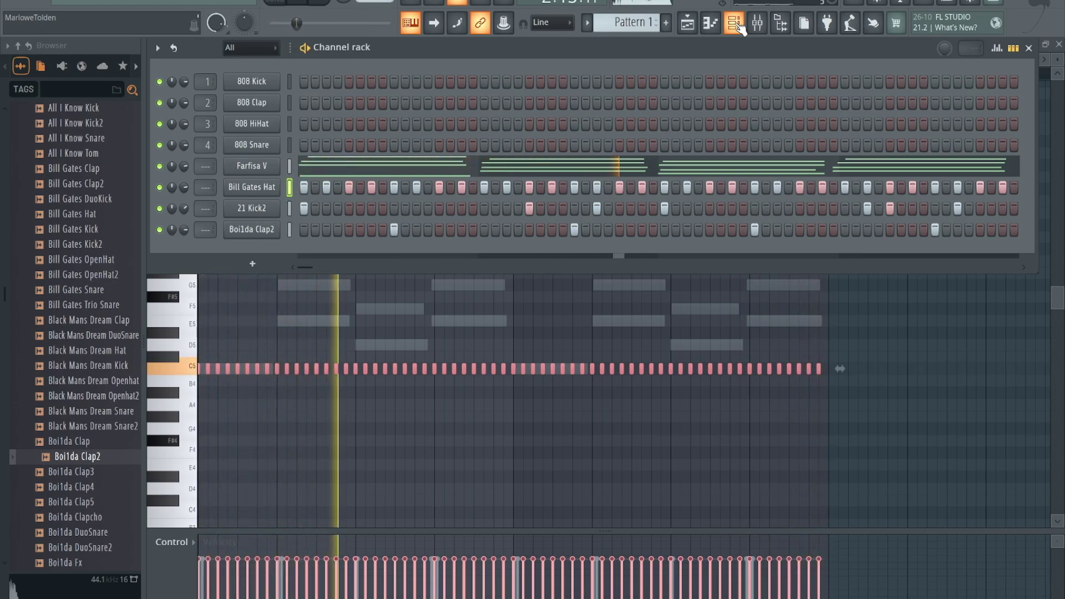
click(645, 156)
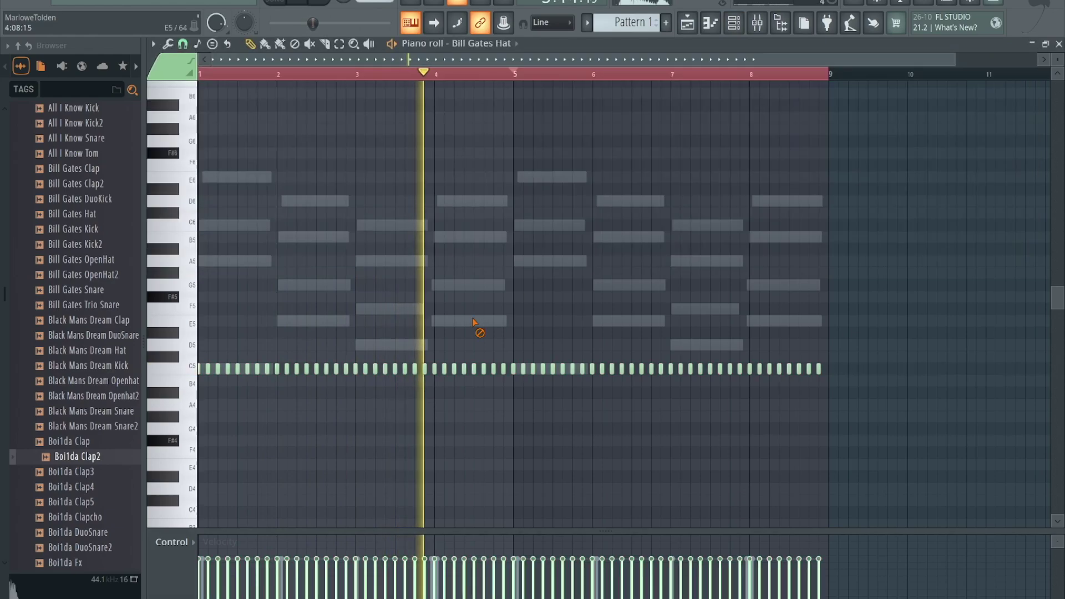
Step: Strum all the Farfisa V chord notes with a raised Strumizer Start Time, then deselect and rewind to bar 1
key(space)
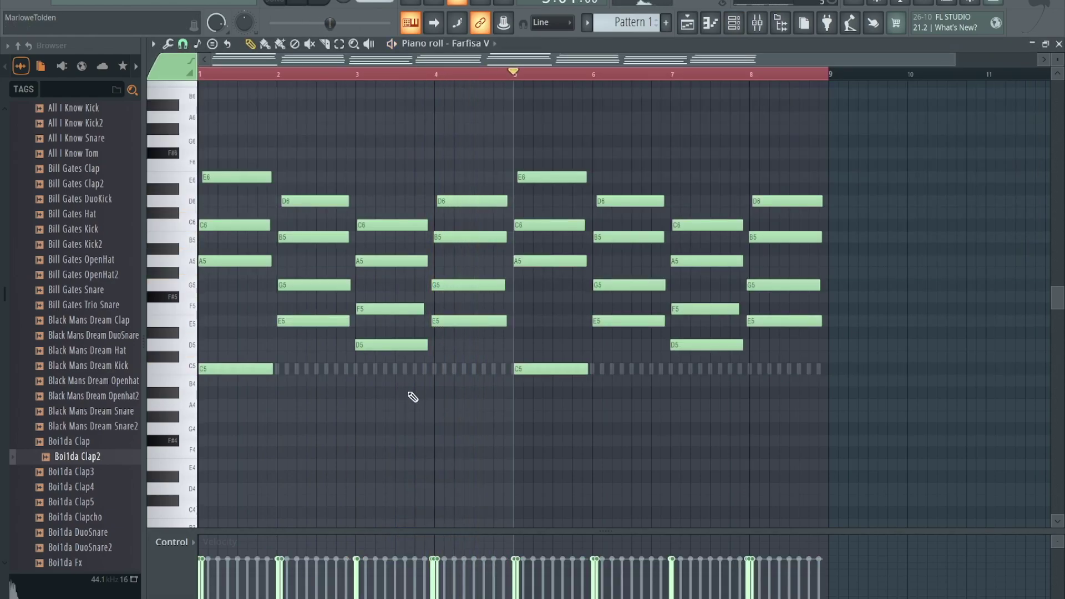
key(ctrl+a)
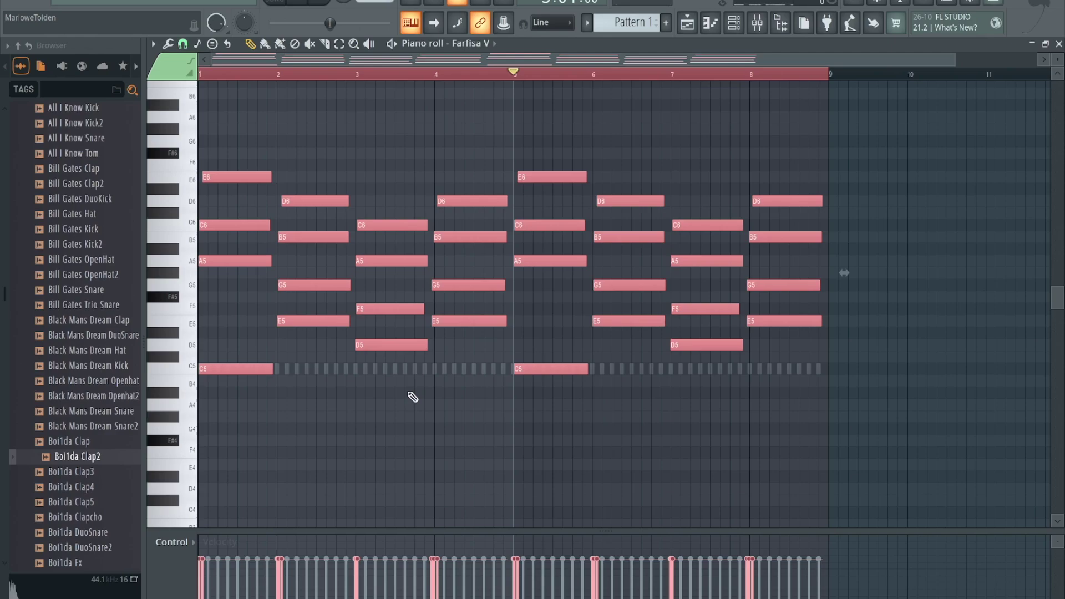
key(alt+s)
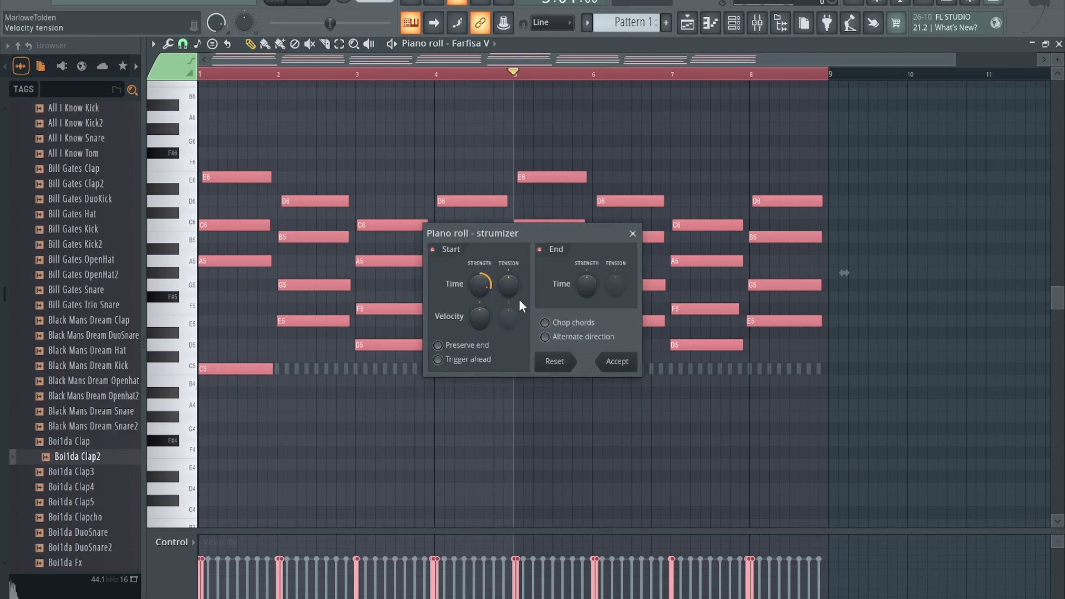
drag(481, 290, 480, 283)
drag(845, 273, 845, 272)
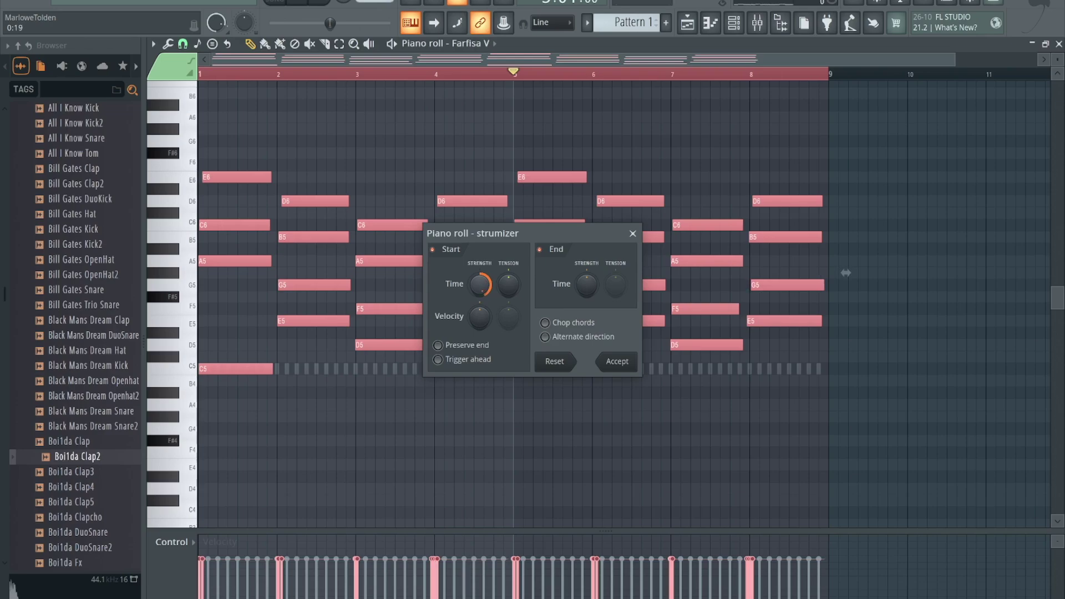
drag(845, 272, 844, 273)
click(632, 233)
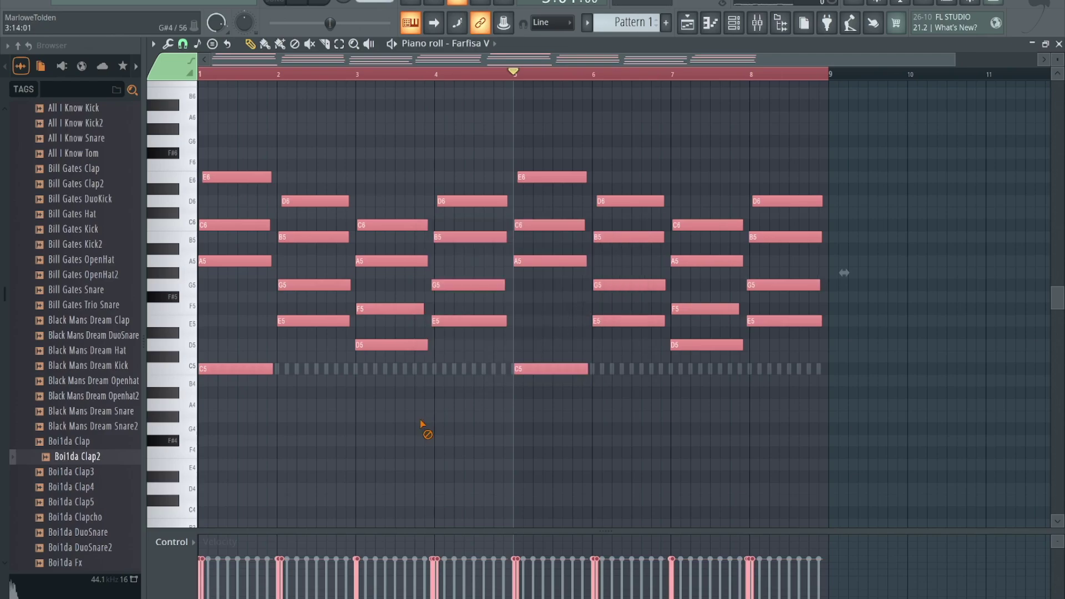
click(424, 431)
click(327, 4)
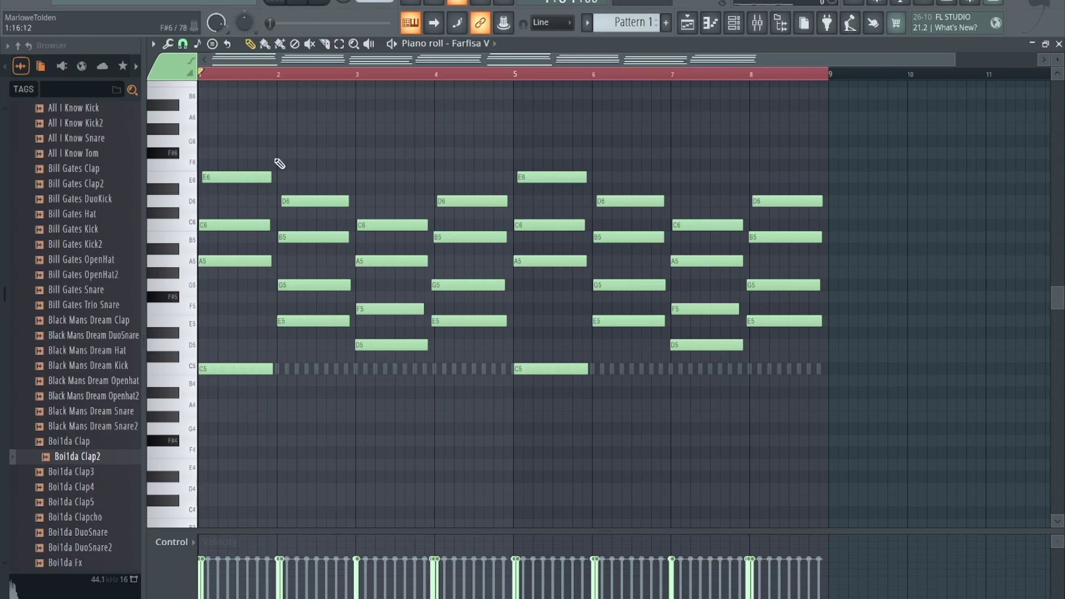
scroll(253, 448, down, 2)
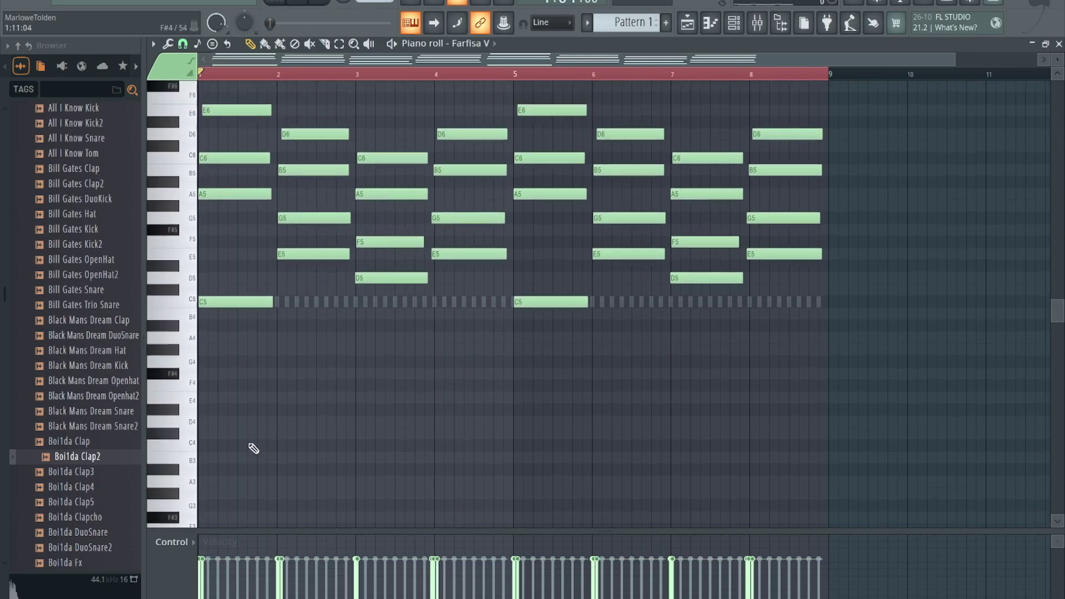
scroll(254, 447, up, 4)
scroll(255, 448, down, 1)
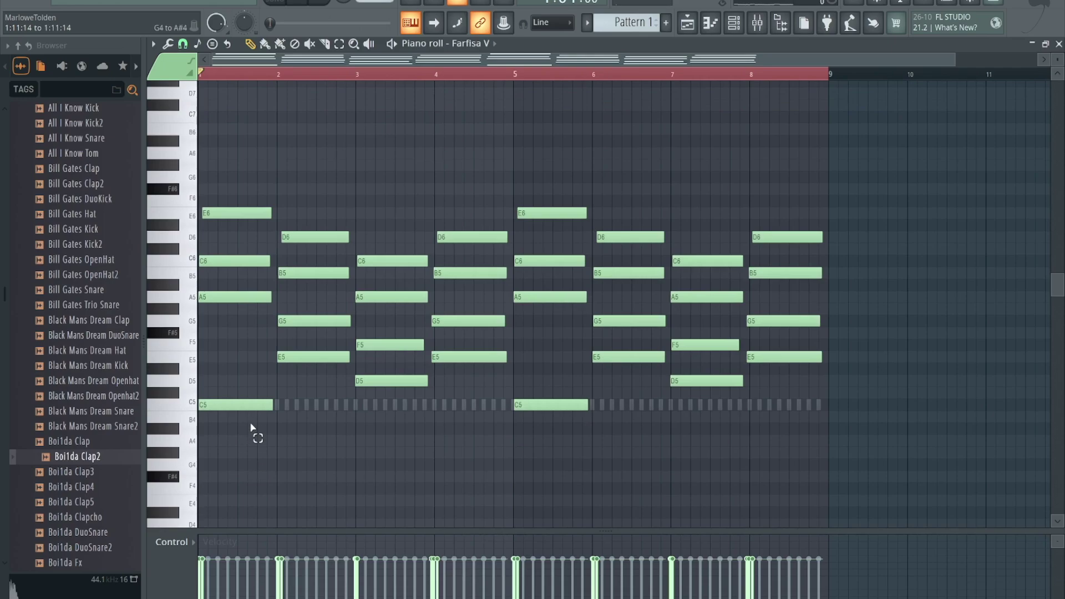
click(248, 404)
drag(244, 471, 225, 391)
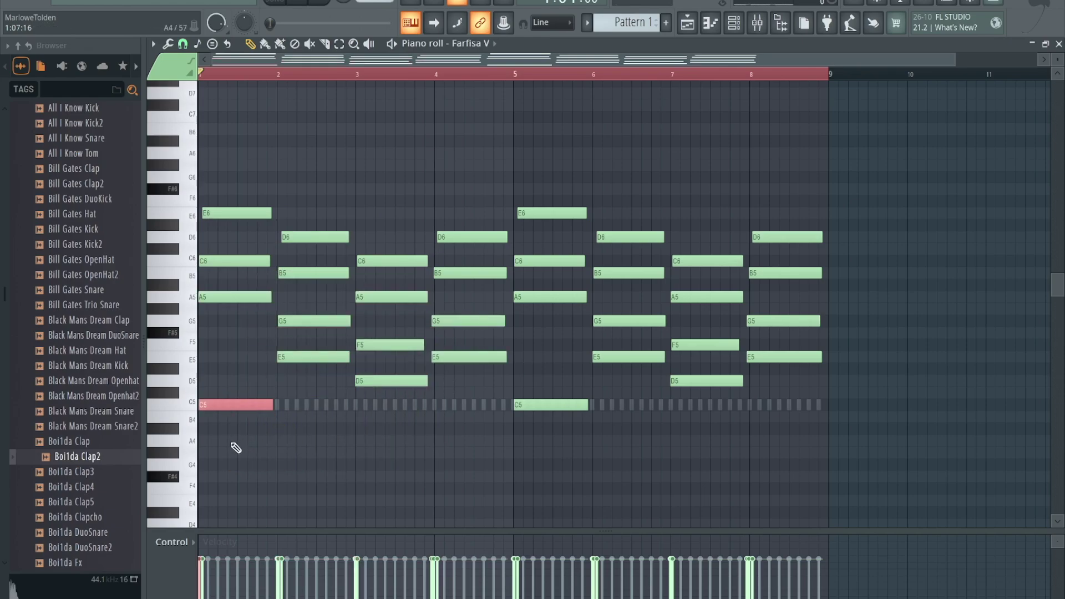
key(ctrl+Up)
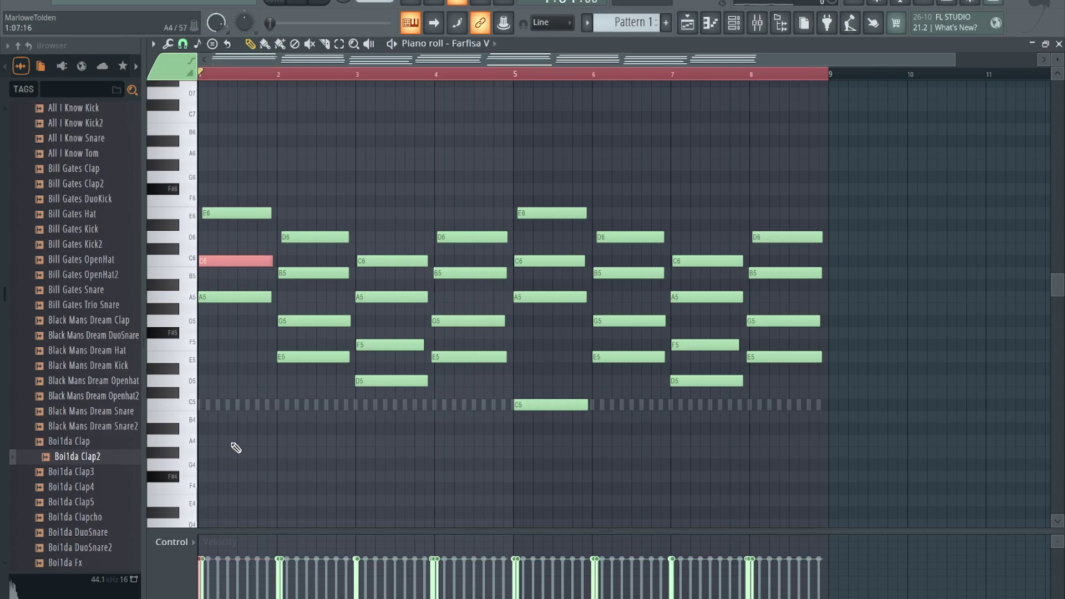
key(ctrl+Down)
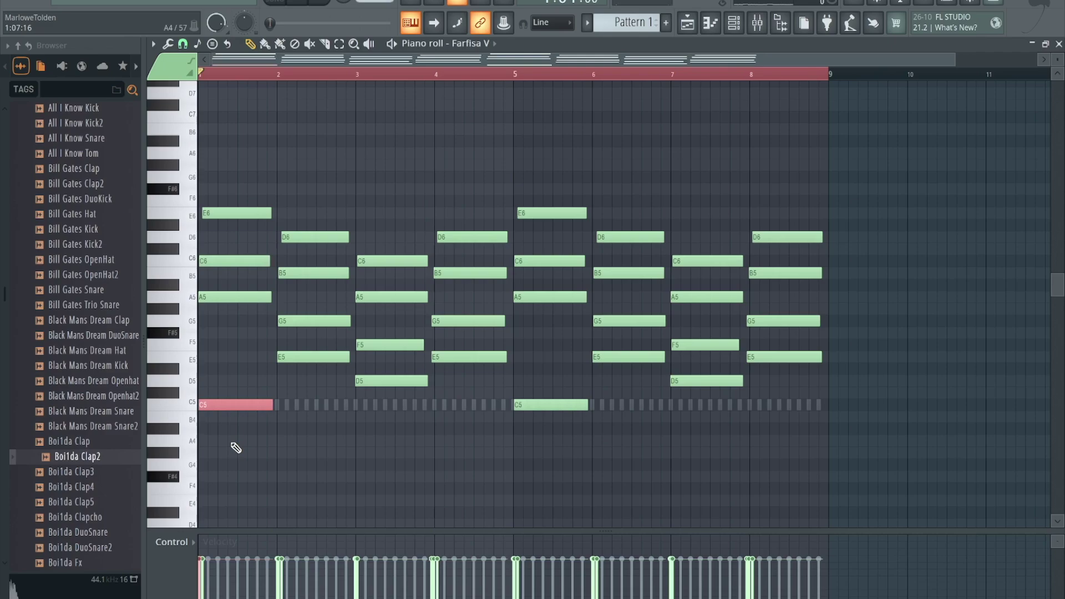
key(ctrl+Down)
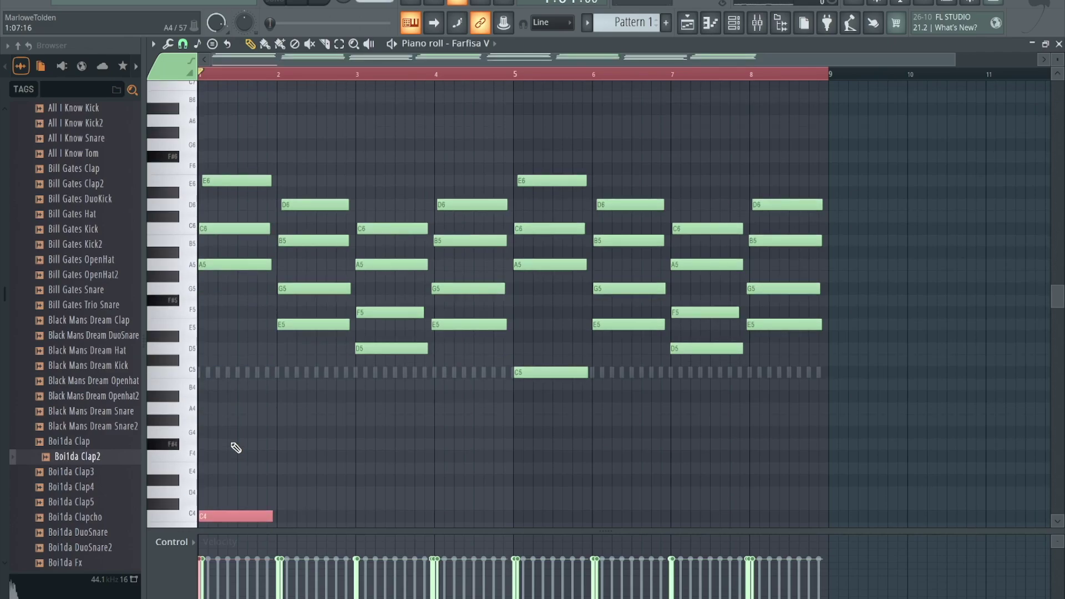
key(ctrl+Up)
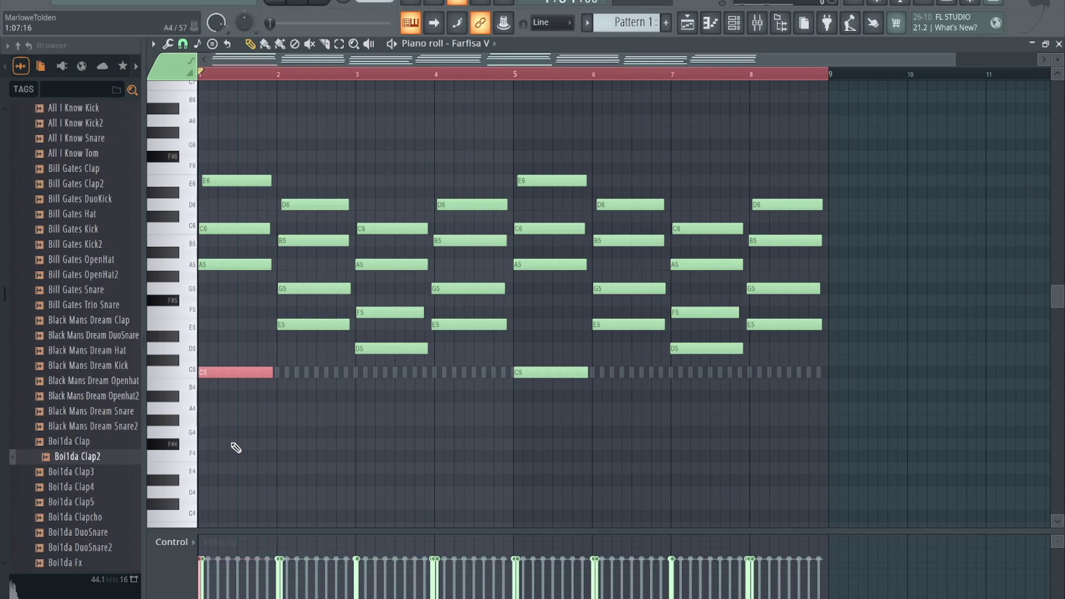
click(233, 446)
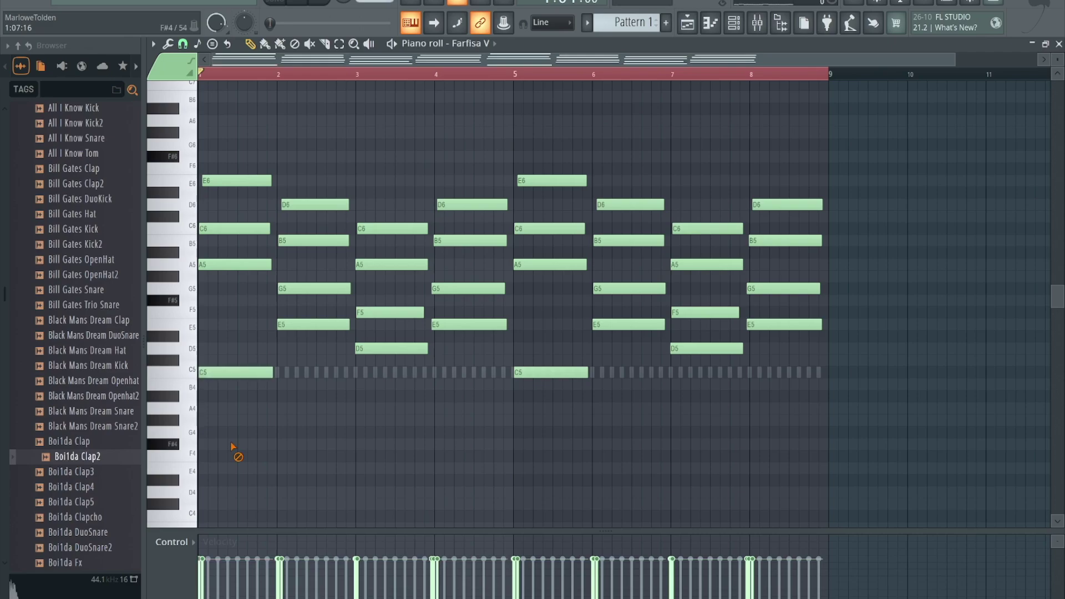
key(space)
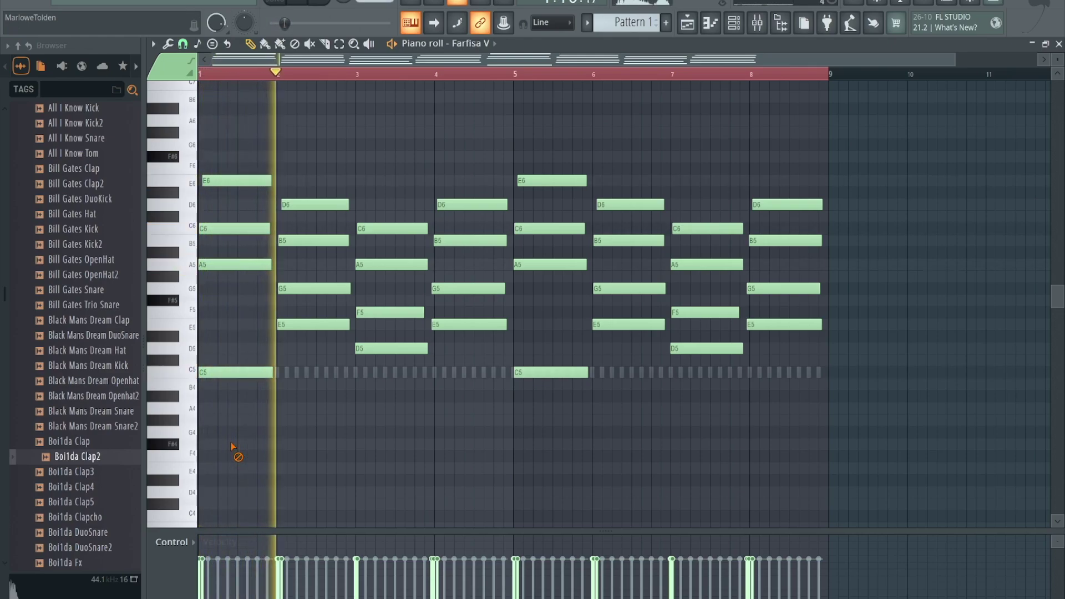
Step: Select all the Farfisa V chord notes, nudge them slightly later with Shift+arrow keys, then deselect
key(space)
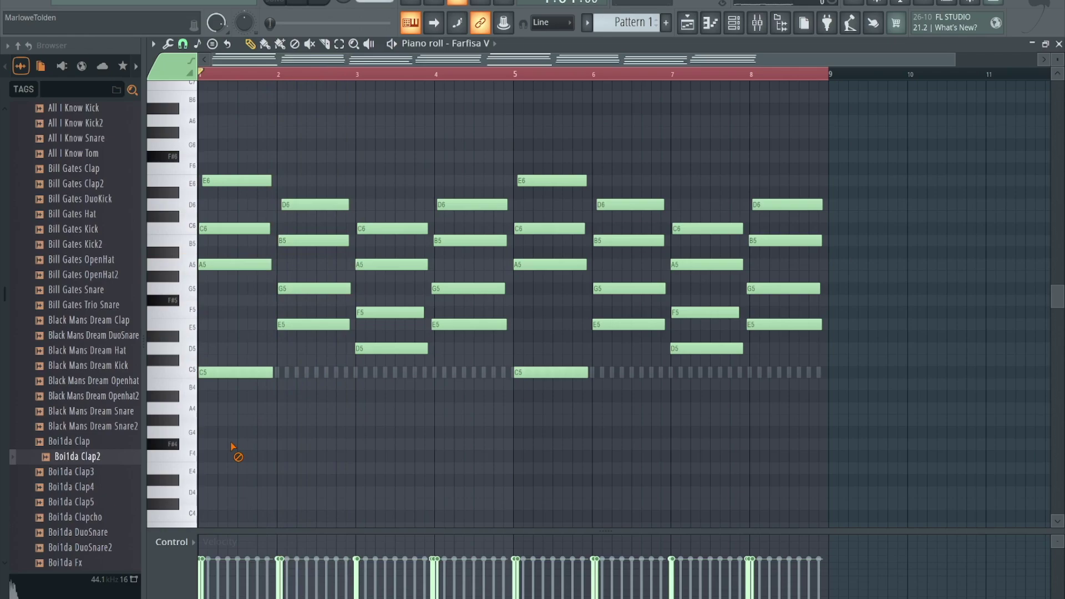
scroll(231, 446, down, 2)
scroll(232, 446, up, 5)
scroll(232, 446, down, 3)
key(ctrl+a)
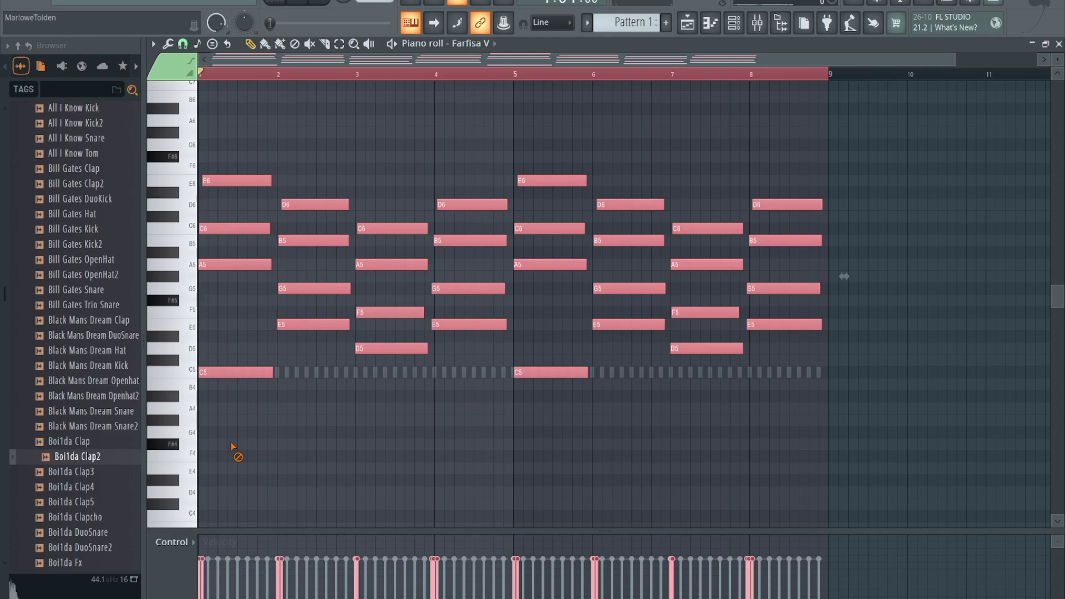
key(shift+Right)
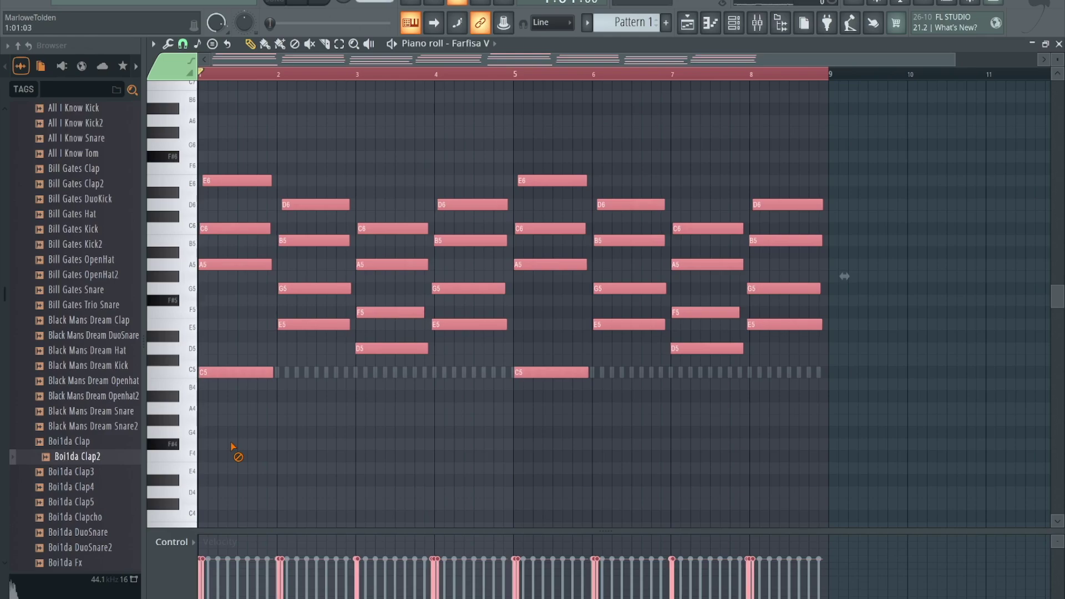
key(shift+Right)
key(shift+Right)
key(shift+Right)
key(shift+Right)
key(shift+Right)
key(shift+Right)
key(shift+Right)
key(shift+Right)
key(shift+Right)
key(shift+Right)
key(shift+Right)
key(shift+Right)
key(shift+Right)
key(shift+Right)
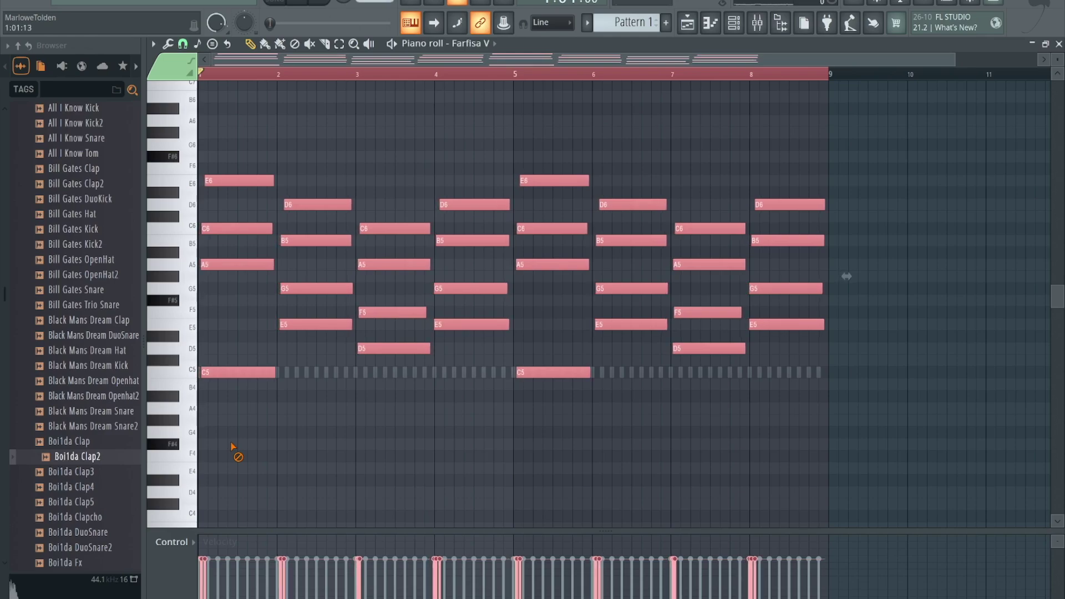
key(shift+Right)
key(shift+Right)
key(shift+Right)
key(shift+Right)
key(shift+Right)
key(shift+Right)
key(shift+Right)
key(shift+Right)
key(shift+Right)
key(shift+Right)
key(shift+Right)
key(shift+Right)
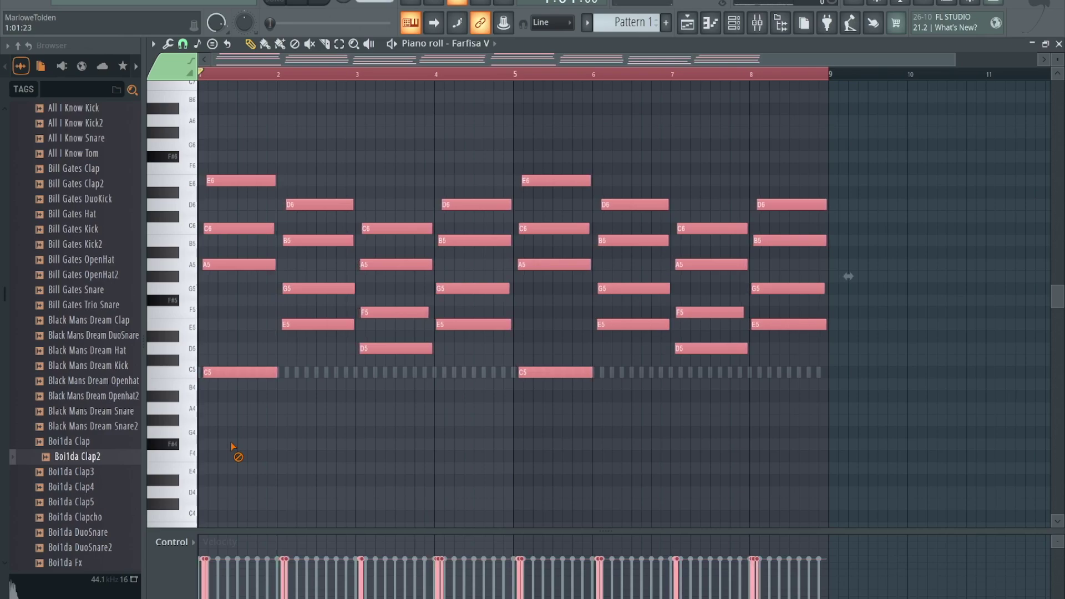
key(shift+Left)
key(shift+Left)
key(shift+Left)
key(shift+Left)
key(shift+Left)
key(shift+Left)
key(shift+Left)
key(shift+Left)
key(shift+Left)
key(shift+Left)
key(shift+Left)
key(shift+Left)
key(shift+Left)
key(shift+Left)
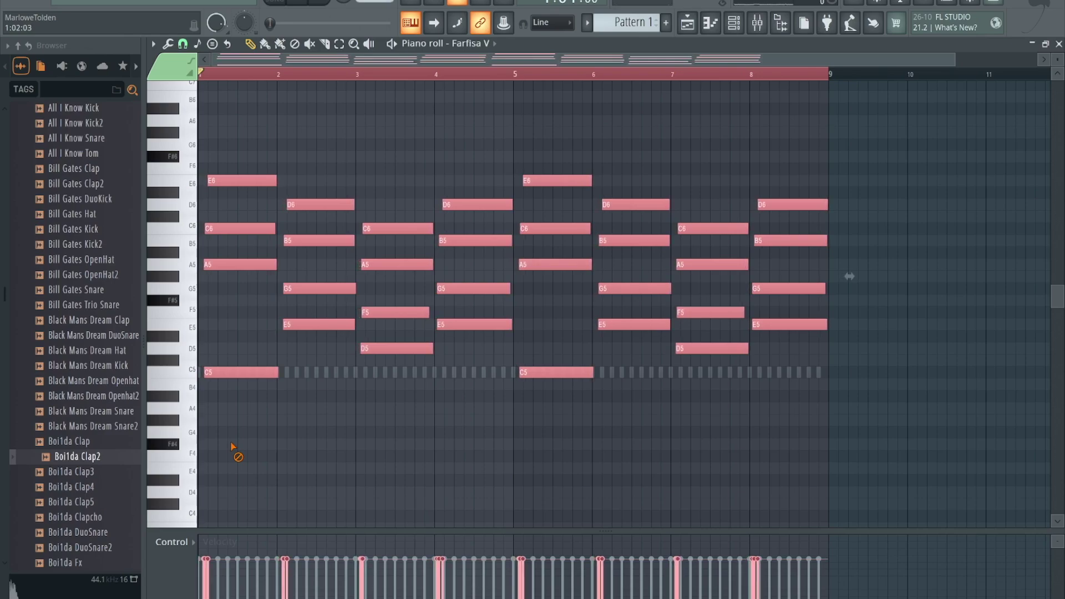
key(shift+Left)
key(shift+Left)
key(shift+Left)
key(shift+Left)
key(shift+Left)
key(shift+Left)
key(shift+Left)
key(shift+Left)
key(shift+Left)
key(shift+Left)
key(shift+Left)
key(shift+Left)
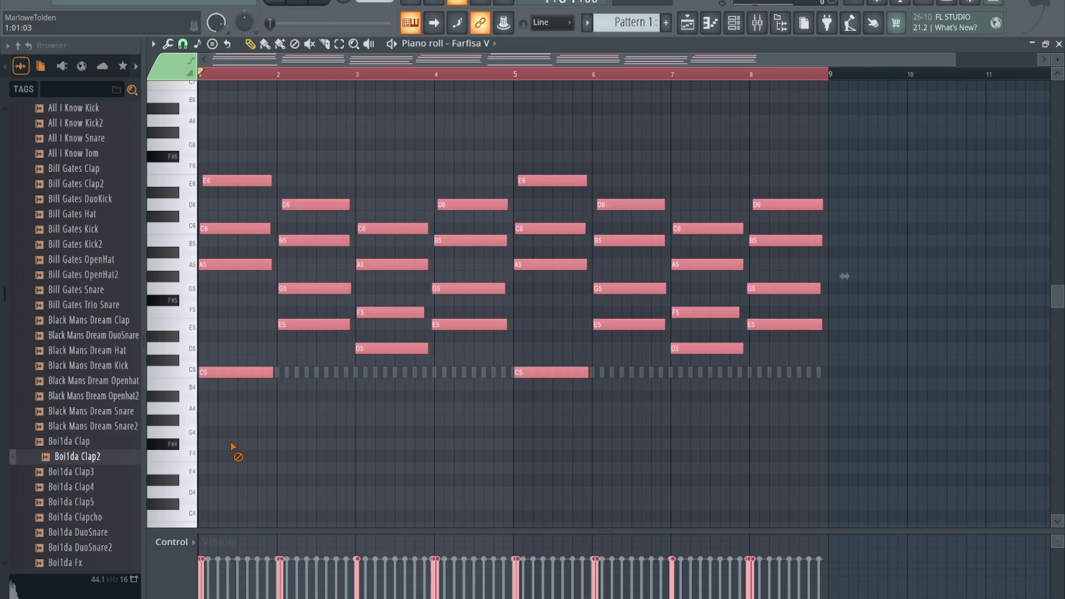
key(shift+Left)
key(shift+Left)
key(shift+Right)
key(shift+Right)
key(shift+Right)
key(shift+Right)
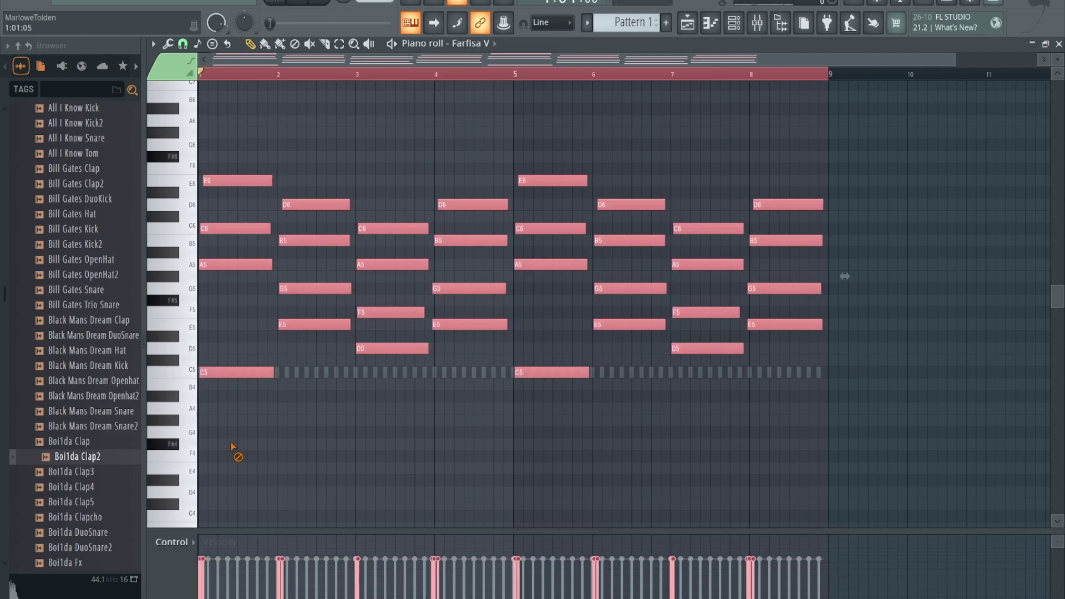
key(shift+Left)
key(shift+Left)
key(shift+Left)
key(shift+Left)
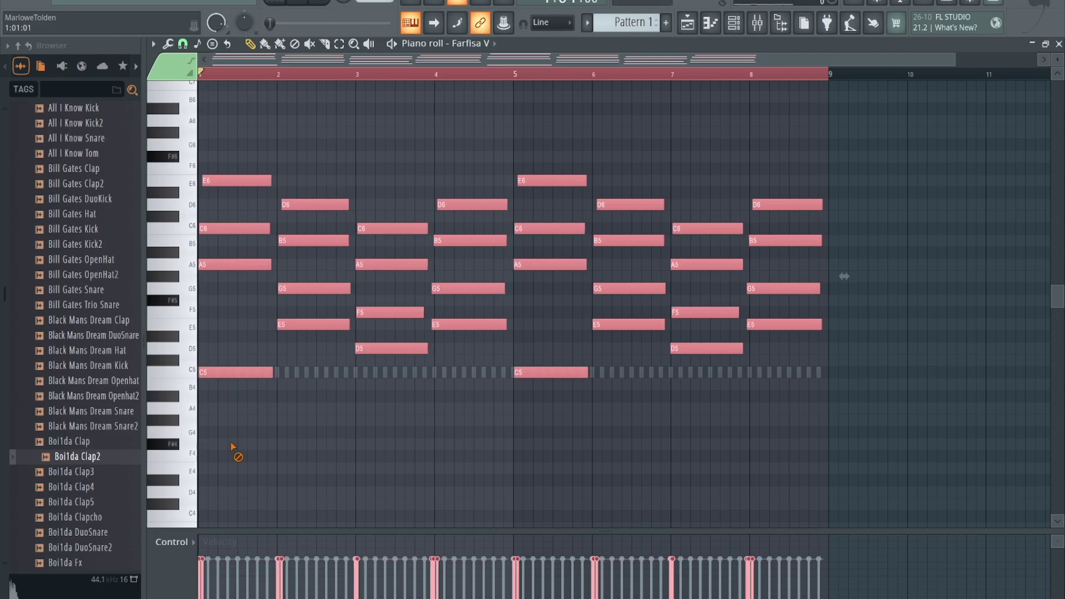
key(ctrl+d)
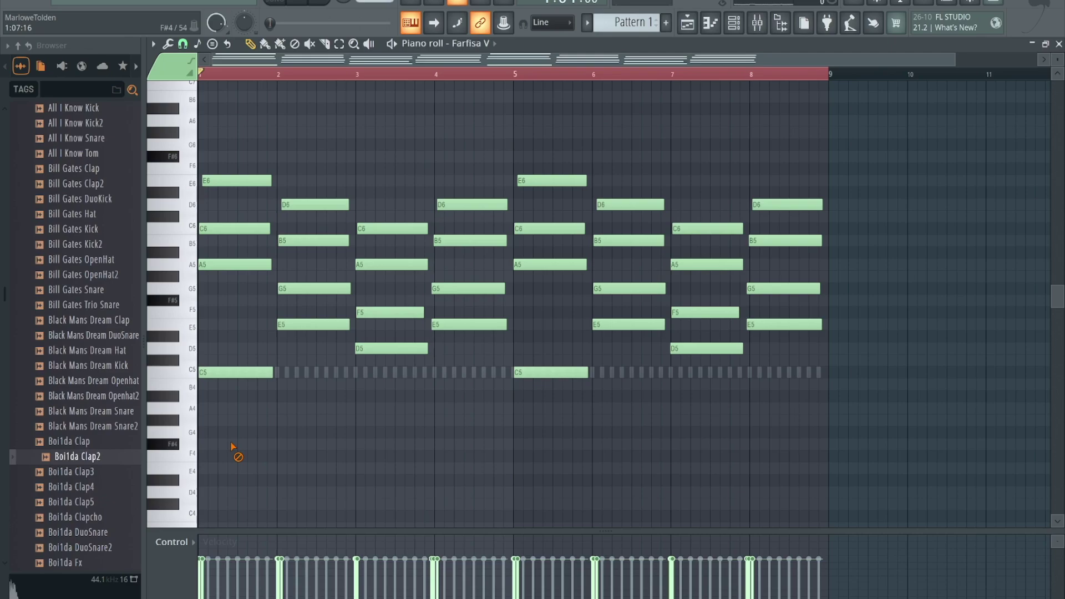
scroll(232, 446, down, 3)
Step: Quick-quantize all the chord notes with Ctrl+Q, audition it, then undo to restore the loose timing
scroll(232, 447, up, 5)
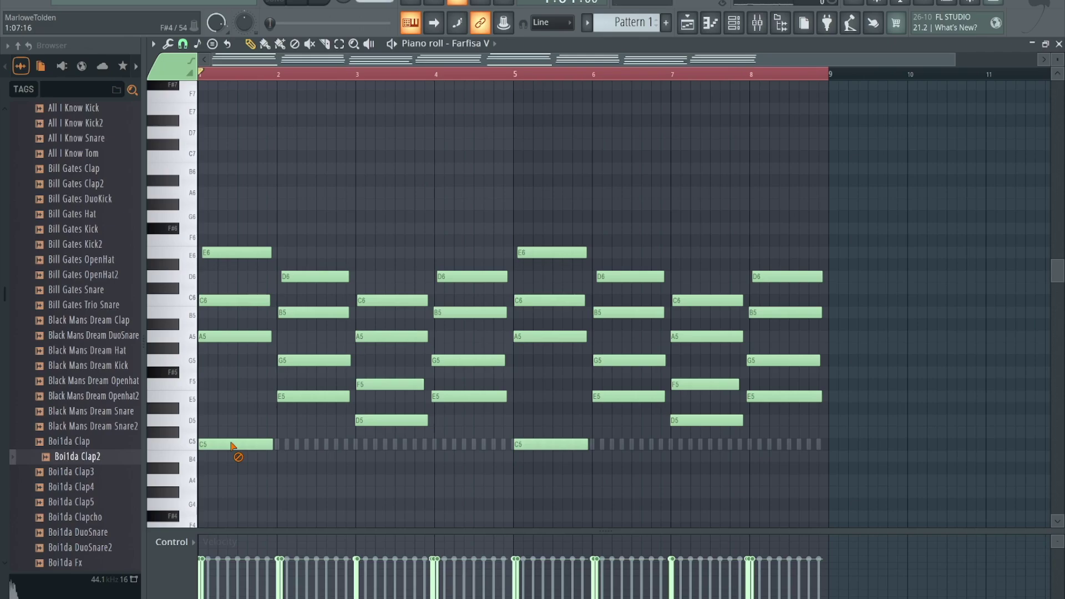
scroll(233, 447, down, 3)
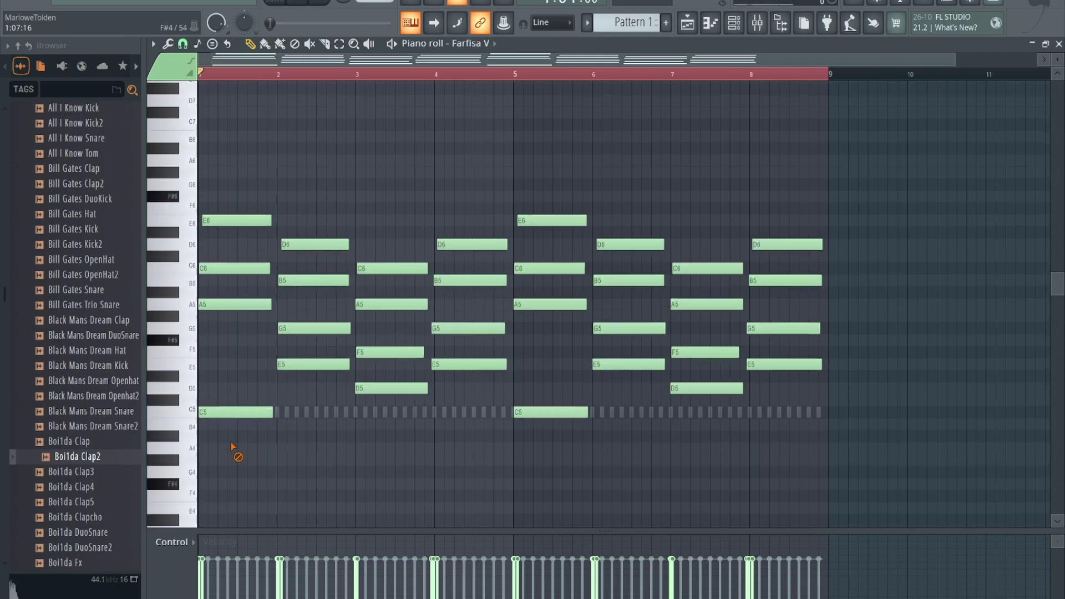
key(ctrl+a)
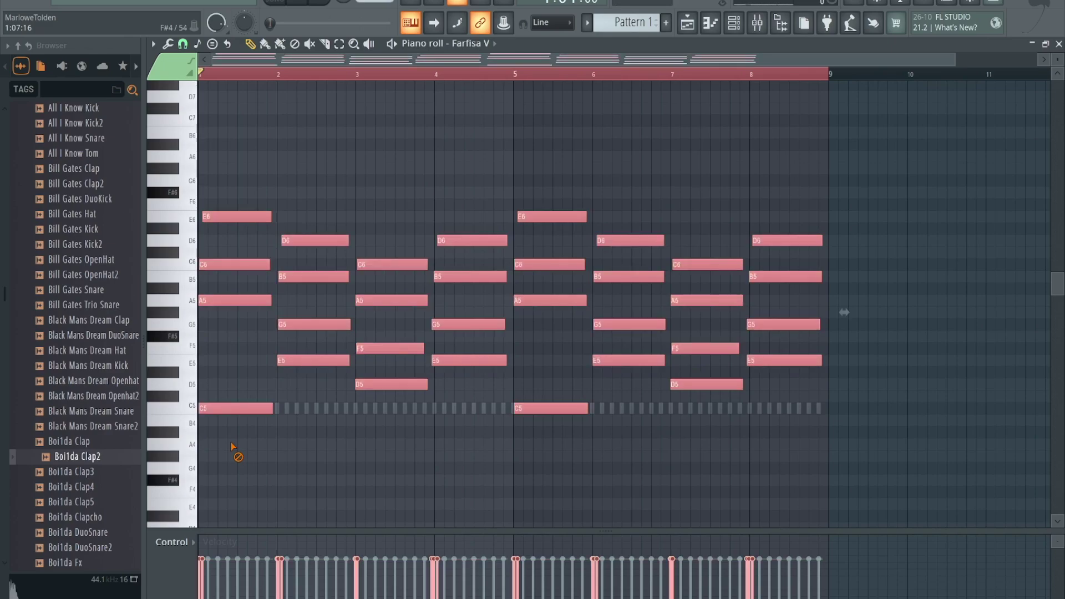
key(ctrl+q)
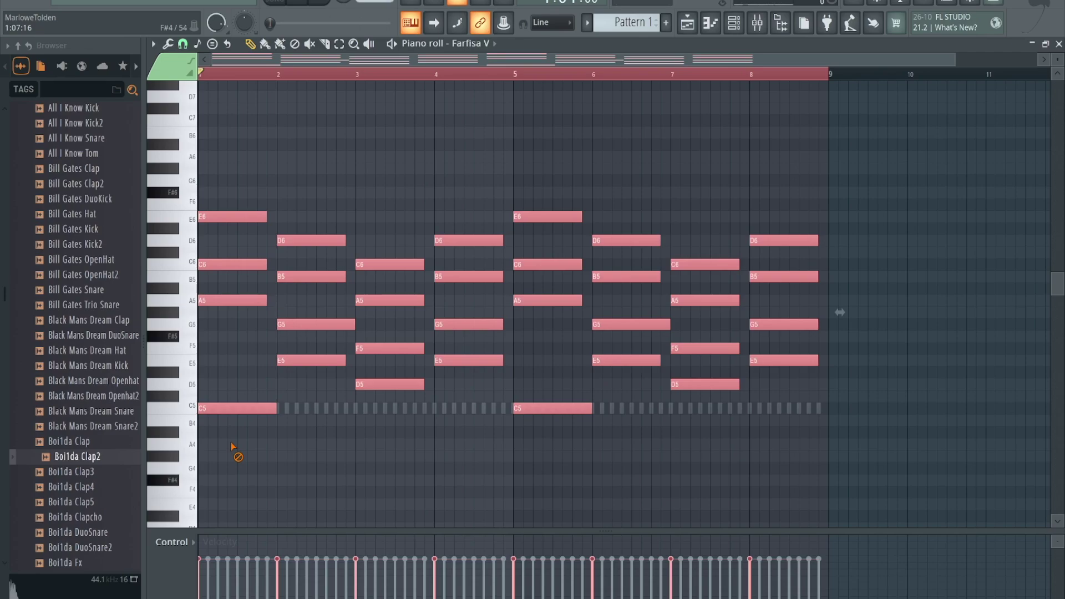
key(space)
key(ctrl+z)
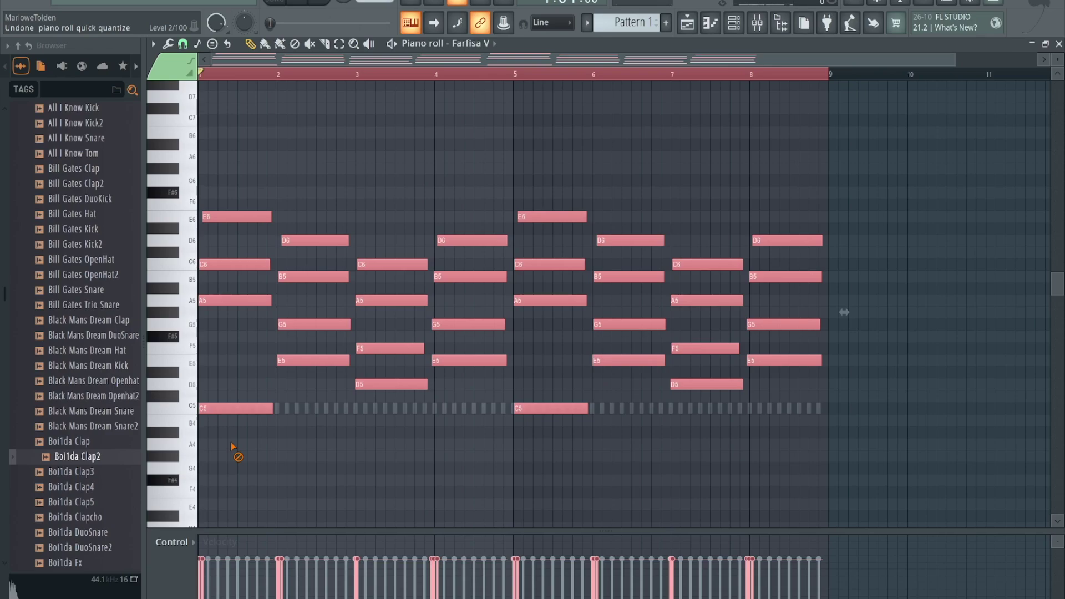
scroll(233, 446, down, 3)
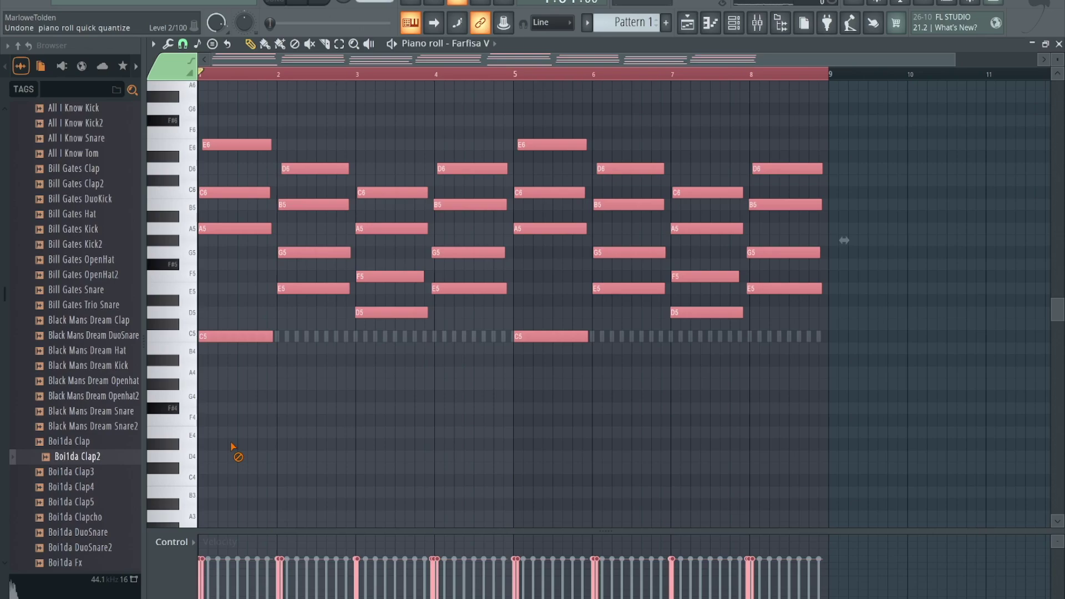
Step: Randomize the chord note velocities with the randomizer's VEL level set to 47%, and accept
key(alt+r)
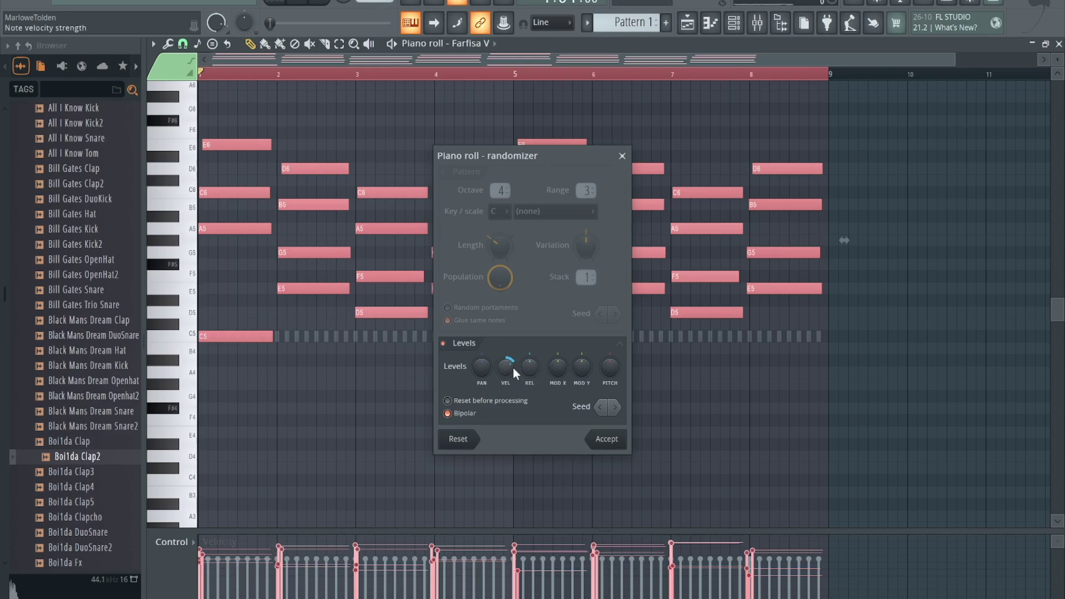
drag(505, 366, 478, 368)
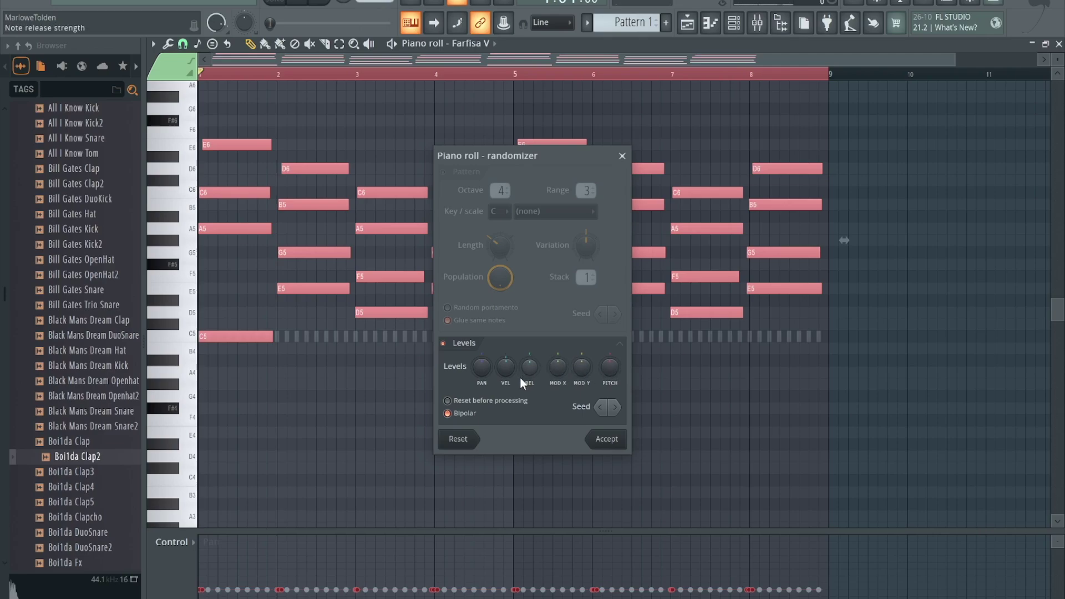
drag(506, 366, 505, 342)
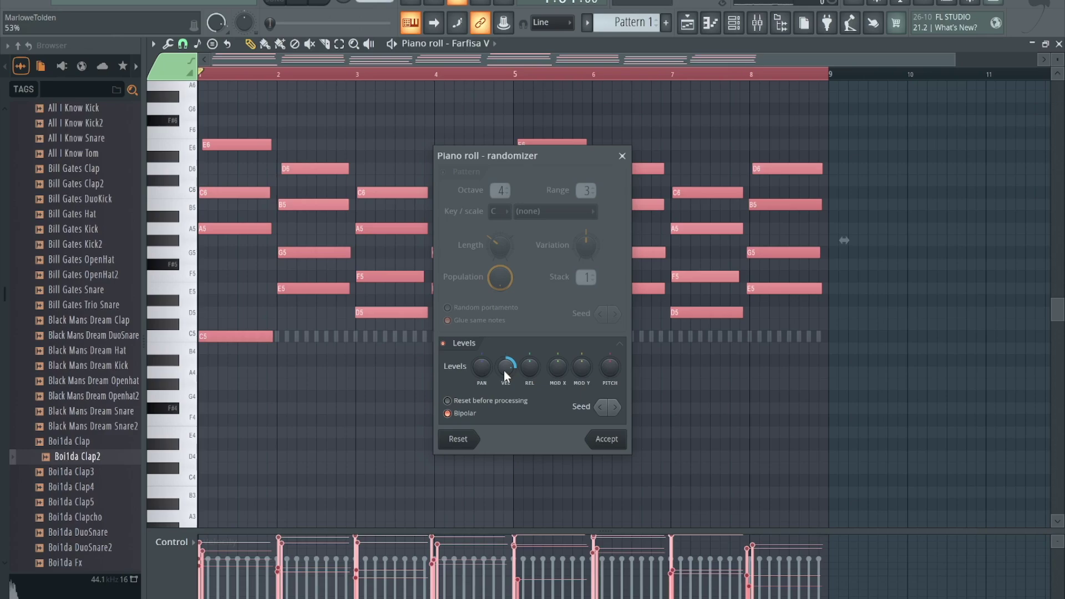
drag(504, 370, 503, 377)
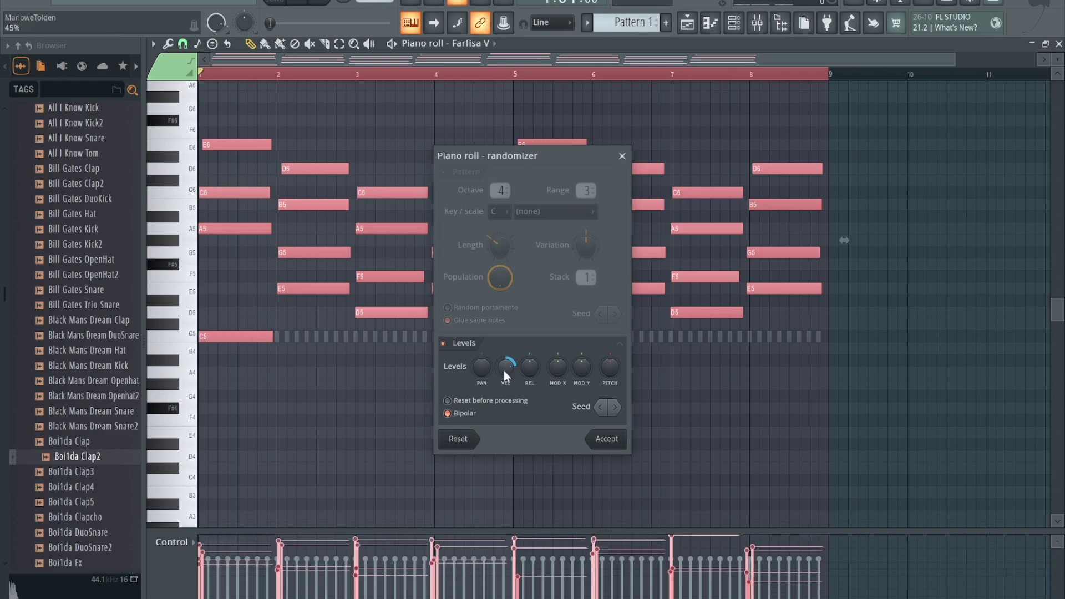
drag(504, 372, 504, 370)
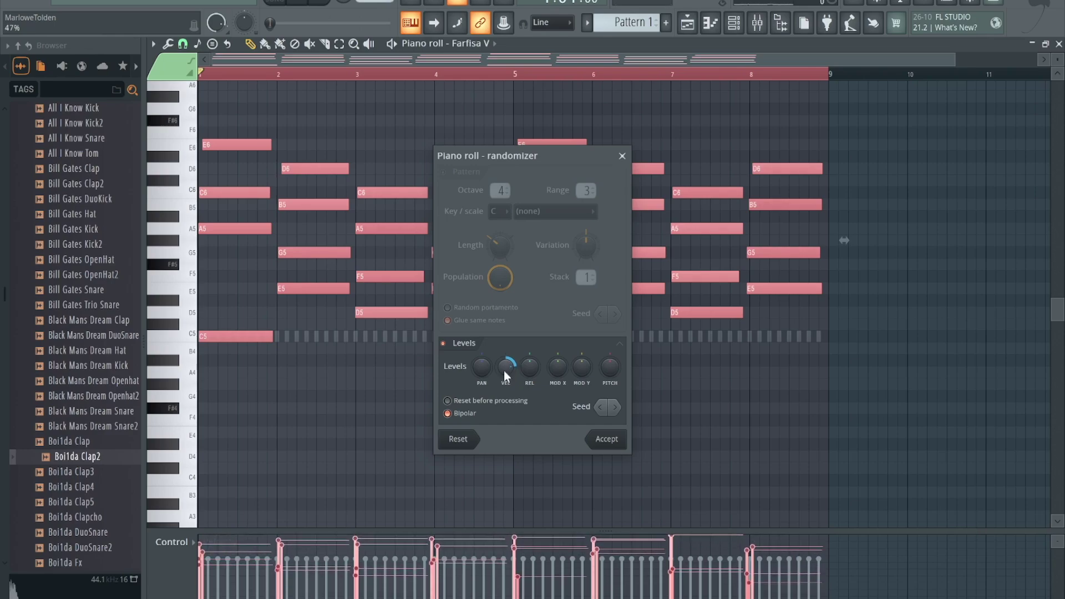
click(605, 445)
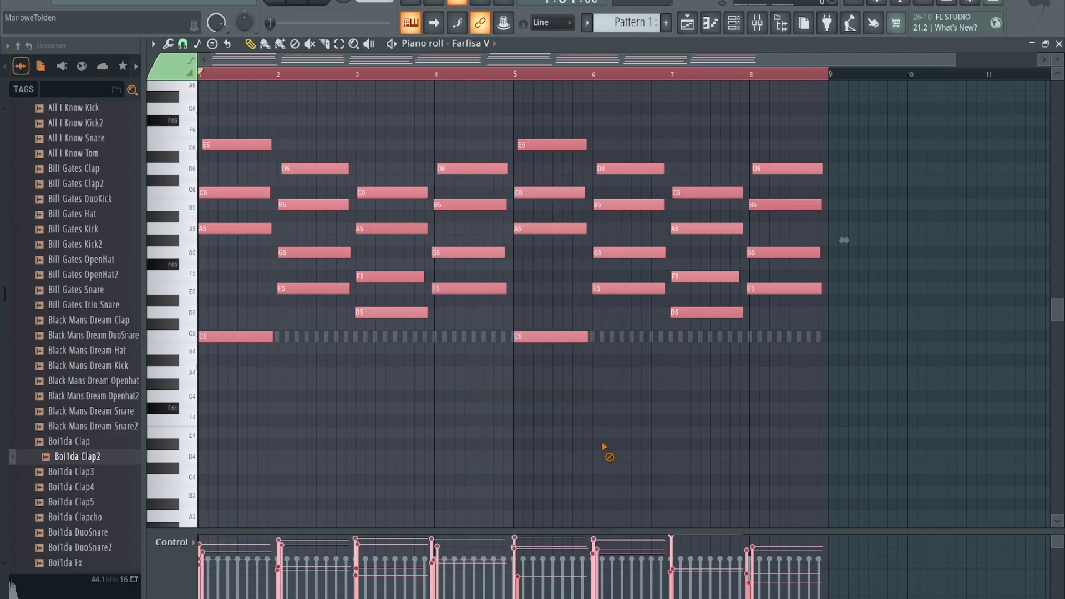
Step: Play back the new chord velocities, deselect the chords, and open the Bill Gates Hat notes for editing
key(space)
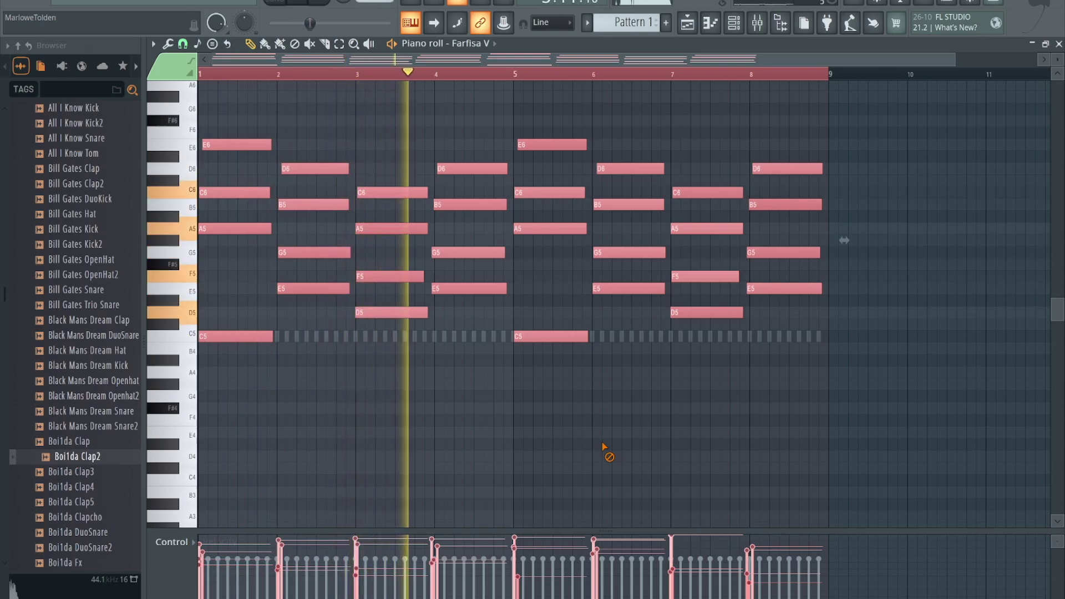
key(space)
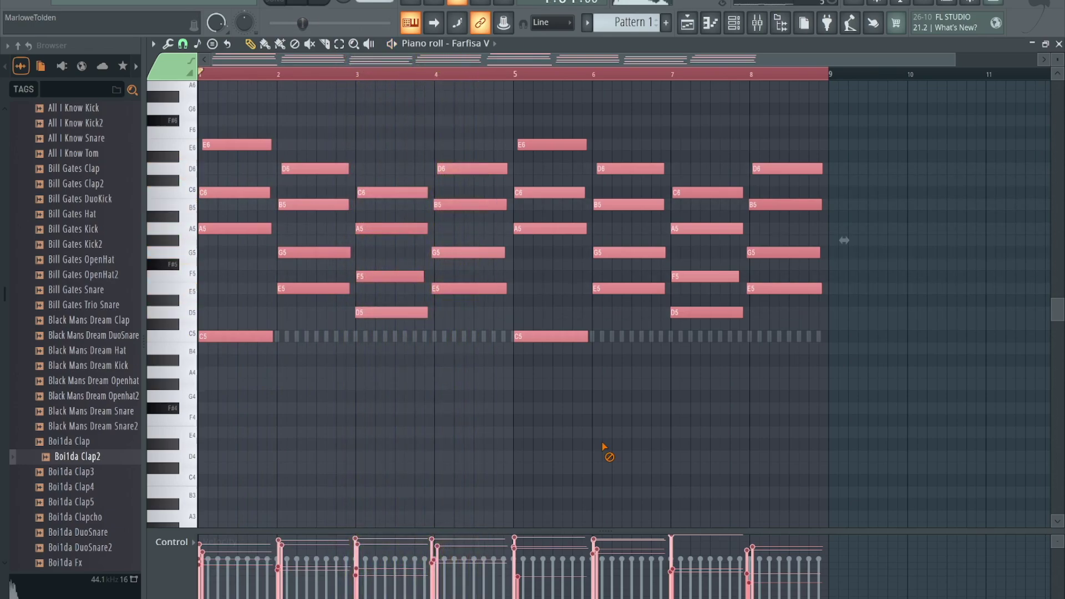
click(459, 357)
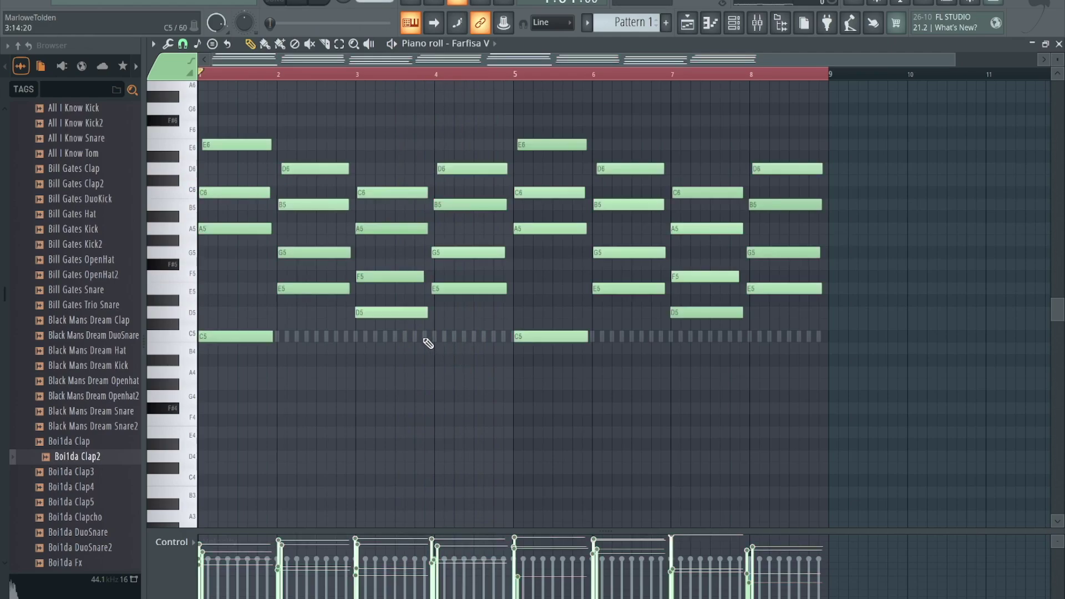
double_click(308, 339)
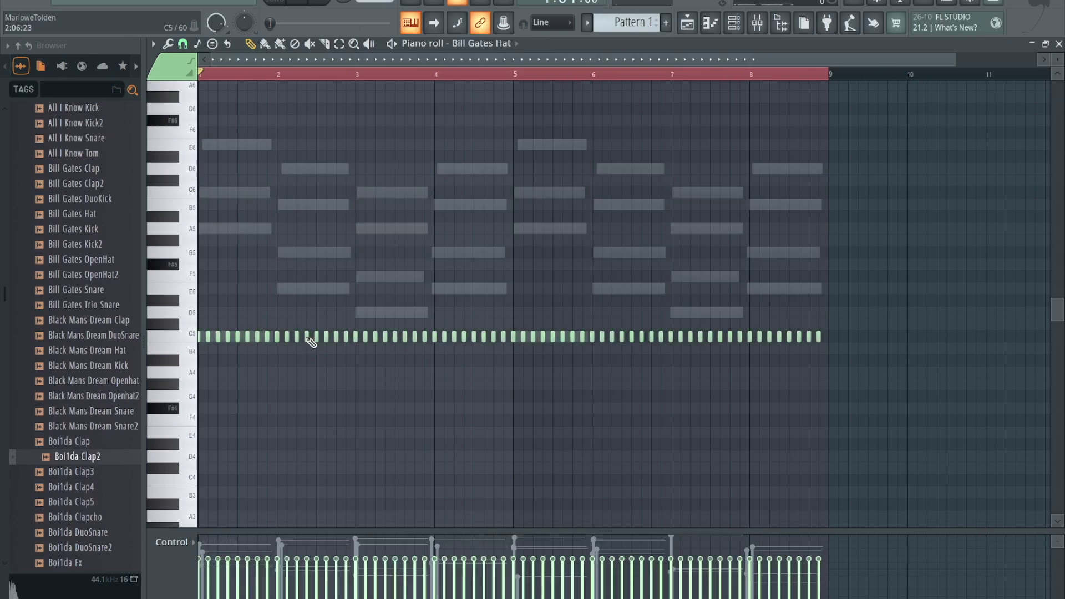
Step: Zoom in and stretch bar 1's second C5 hi-hat note to a full sixteenth step, then select it
ctrl+scroll(364, 341, up, 3)
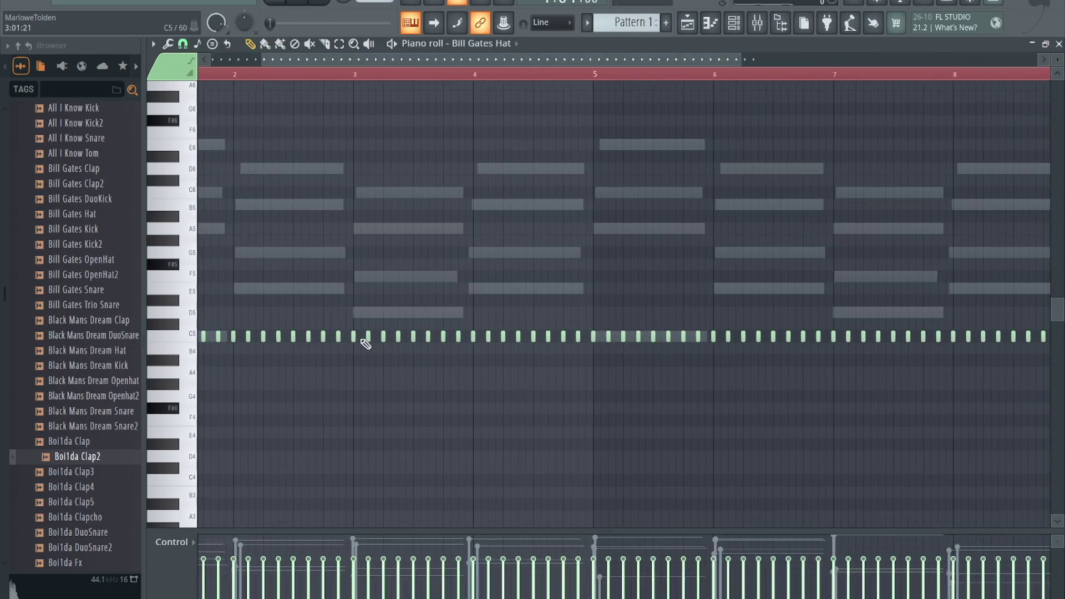
scroll(365, 344, down, 1)
ctrl+scroll(365, 344, up, 3)
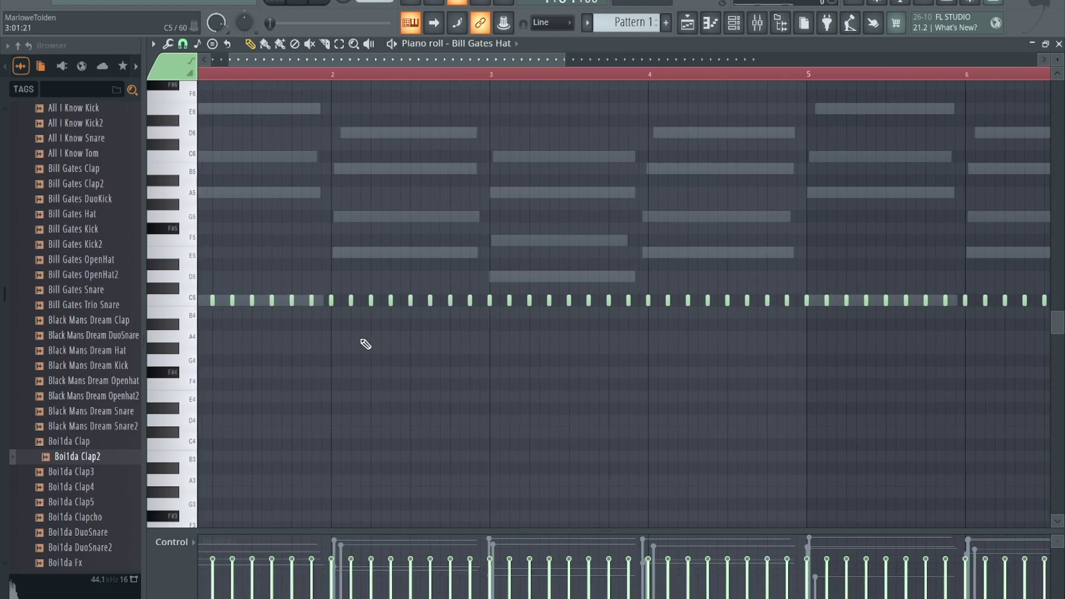
scroll(366, 344, up, 2)
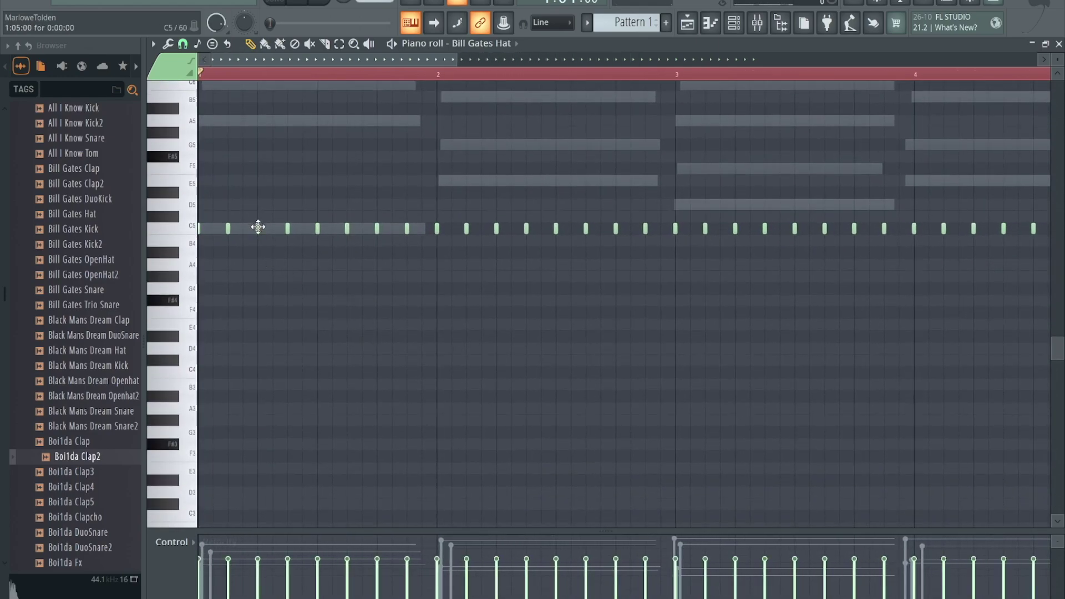
ctrl+scroll(257, 228, up, 3)
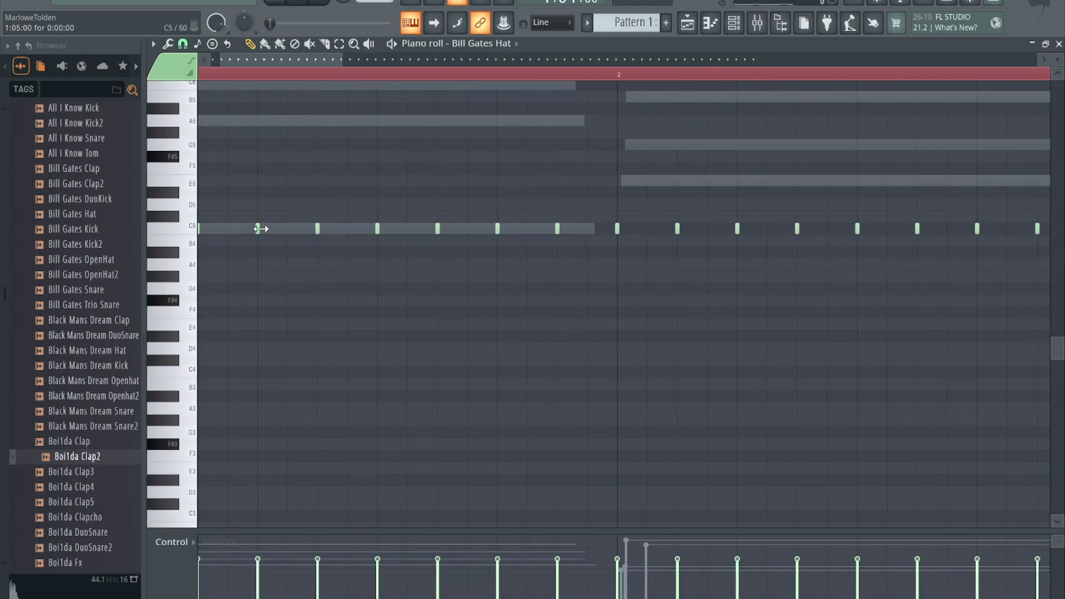
drag(272, 228, 317, 232)
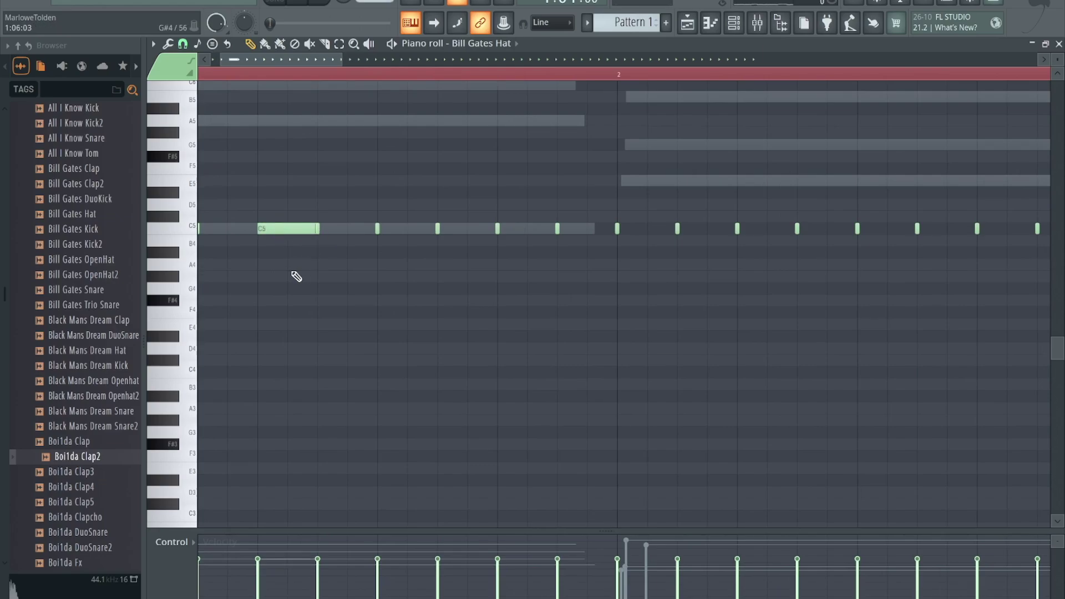
click(284, 228)
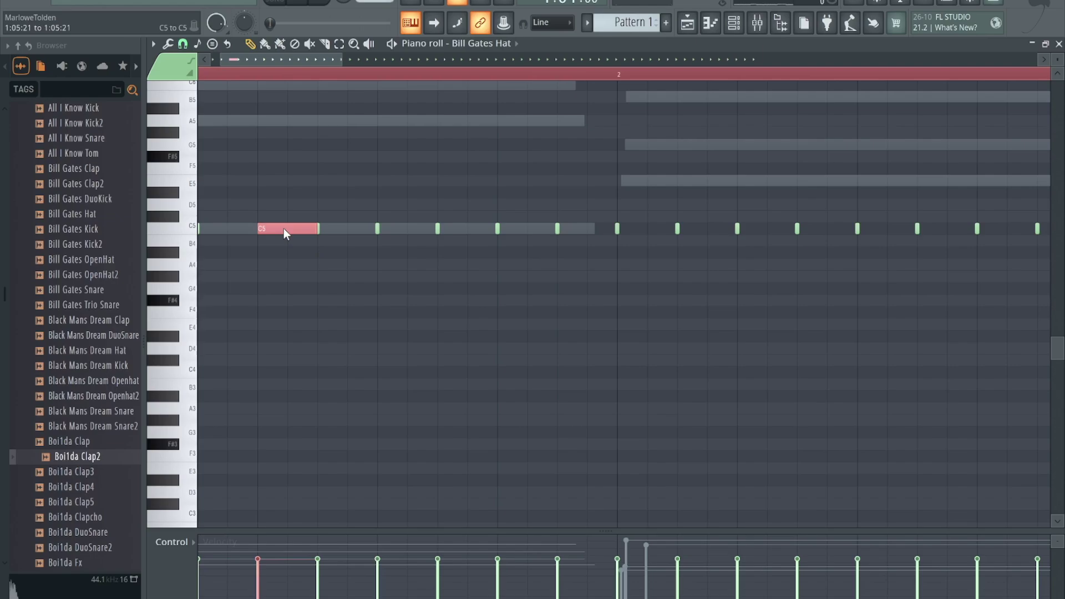
Step: Chop the lengthened C5 hi-hat note into an eight-slice roll with the Chopper (Ctrl+U), preview it, and accept
key(ctrl+u)
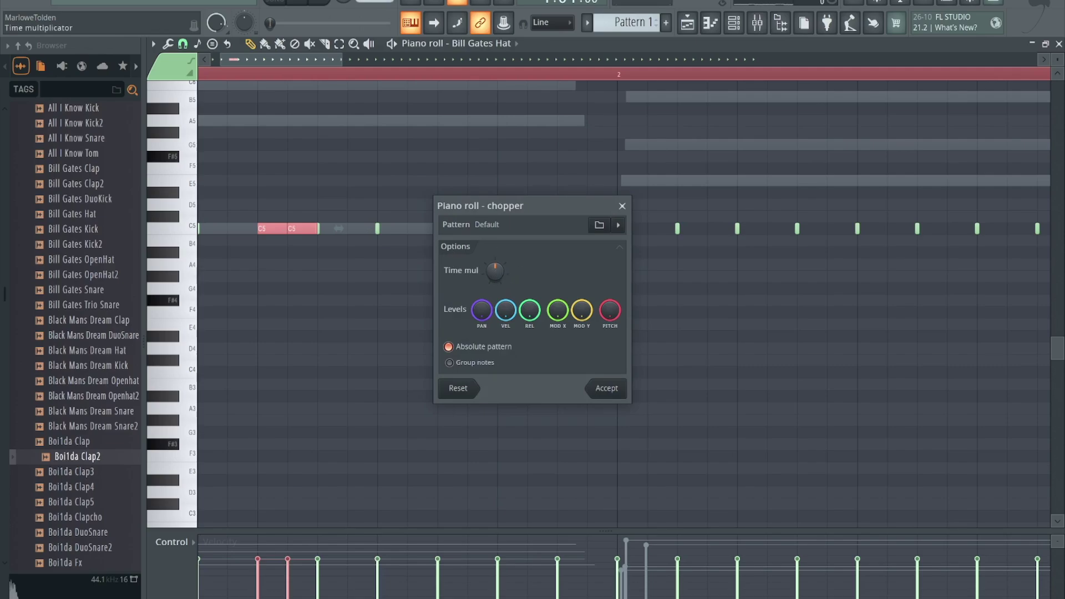
scroll(495, 271, down, 1)
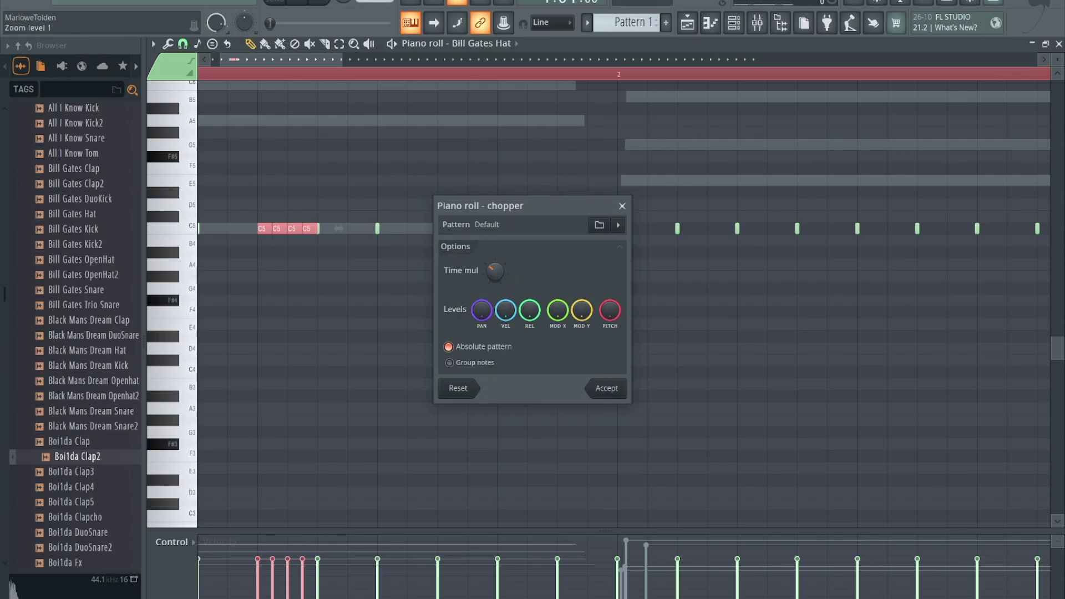
scroll(495, 271, up, 1)
scroll(495, 270, down, 1)
scroll(494, 271, down, 2)
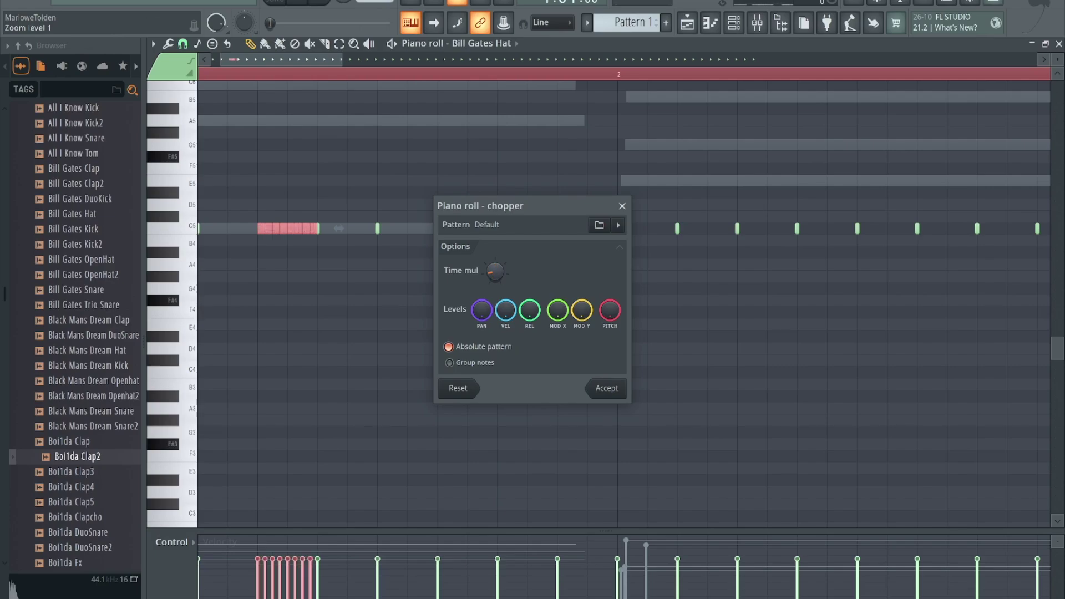
scroll(495, 271, up, 1)
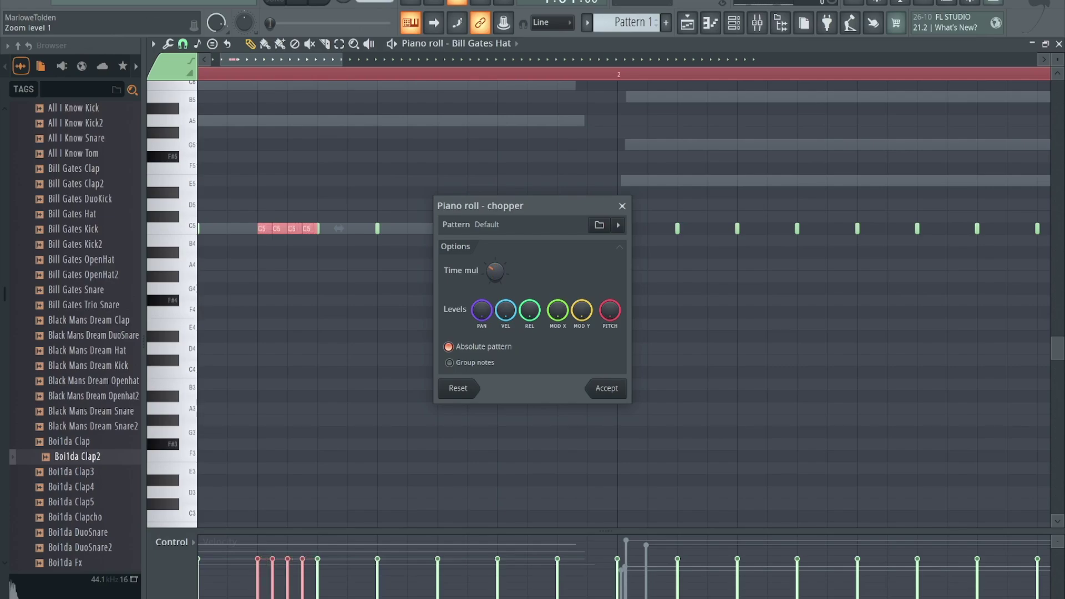
scroll(494, 271, down, 1)
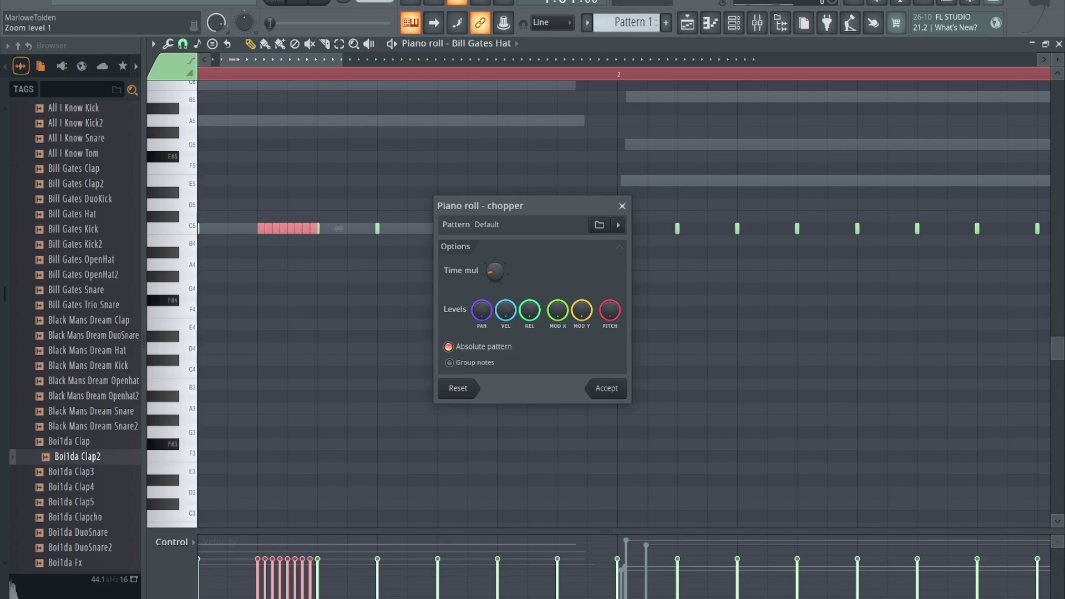
key(space)
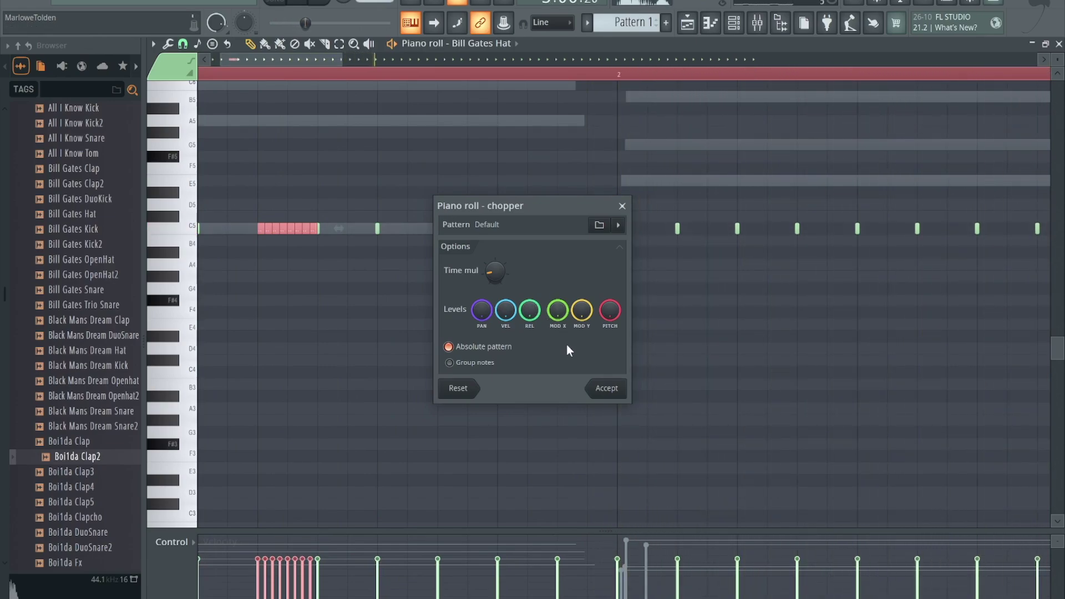
click(606, 388)
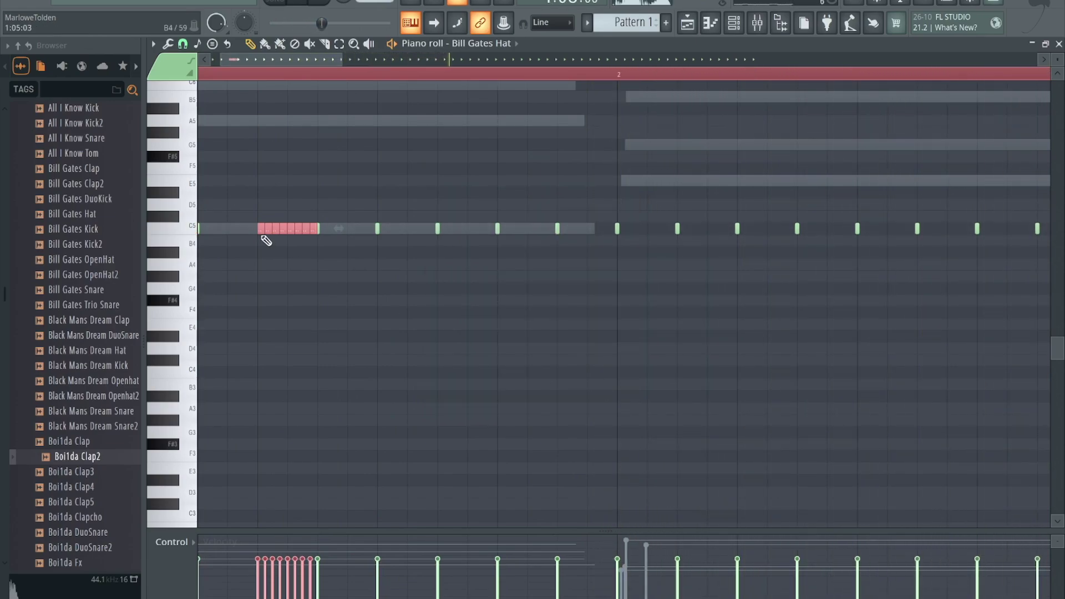
Step: Lower the chopped hi-hat roll from C5 to C4 and ramp its velocities down from loud to soft
scroll(265, 236, down, 3)
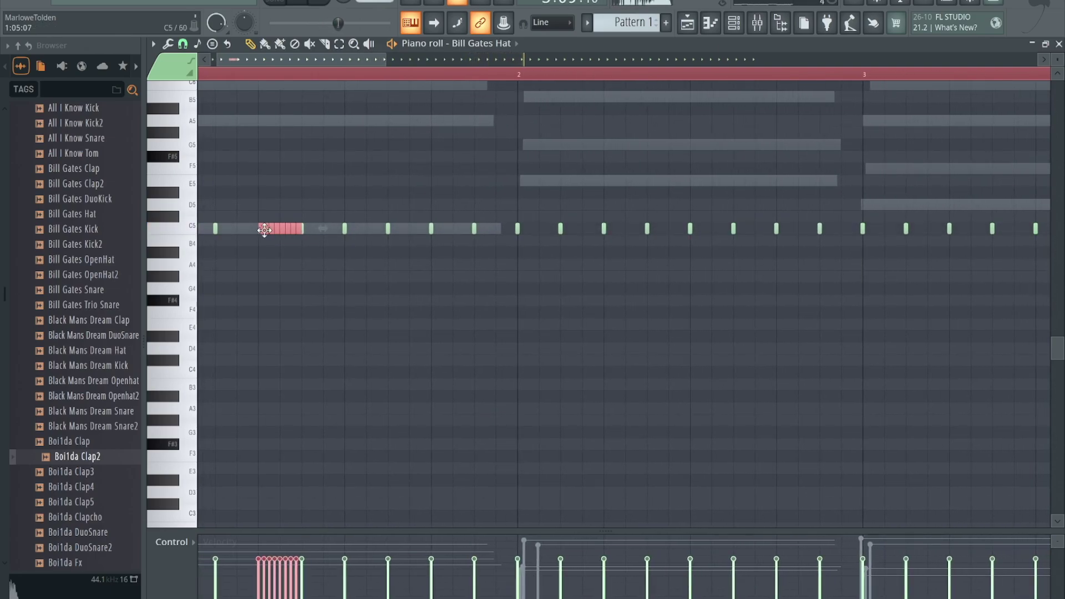
drag(264, 229, 260, 371)
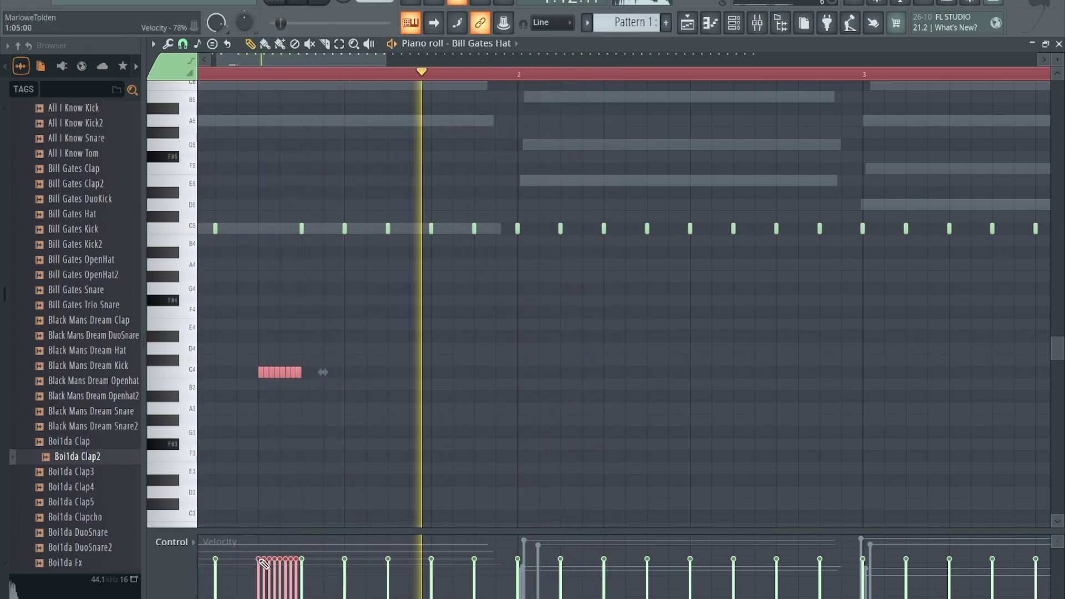
drag(257, 558, 289, 596)
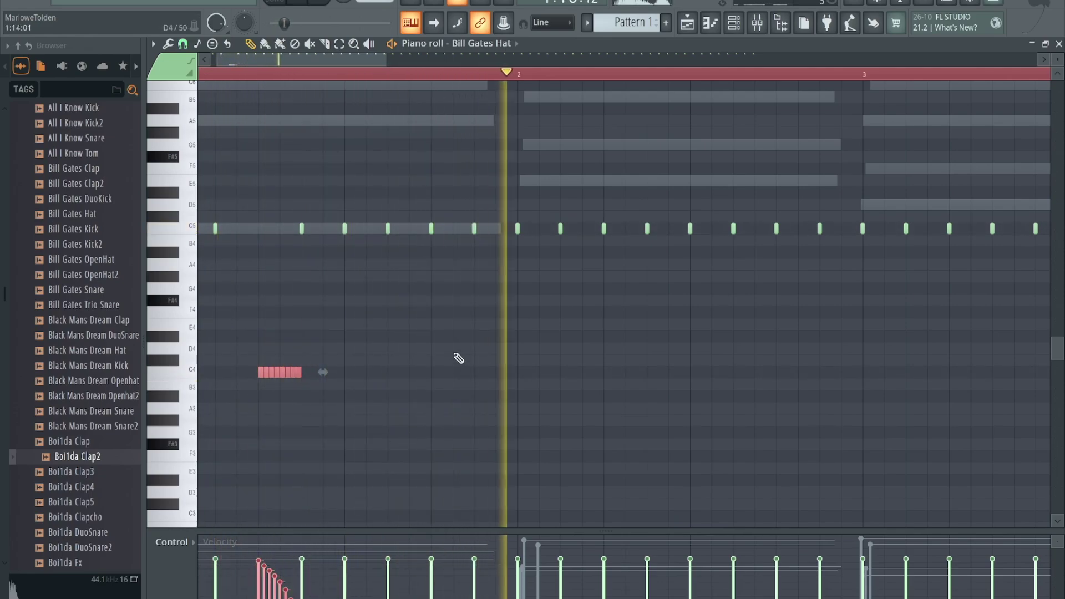
scroll(457, 356, down, 2)
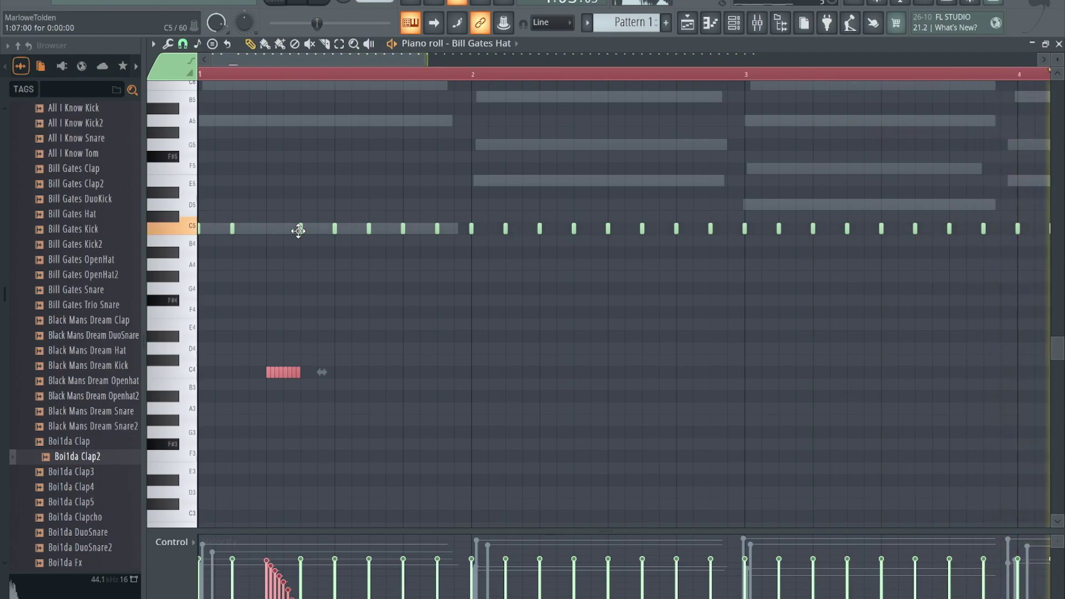
key(space)
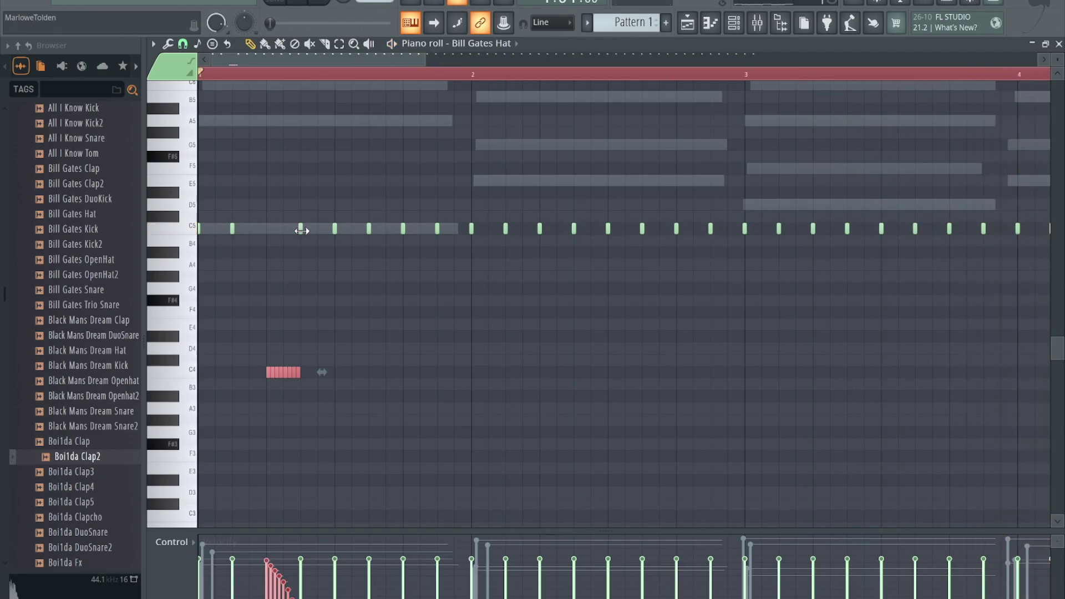
Step: Nudge a single C5 hi-hat note one step earlier and play the pattern back
click(301, 229)
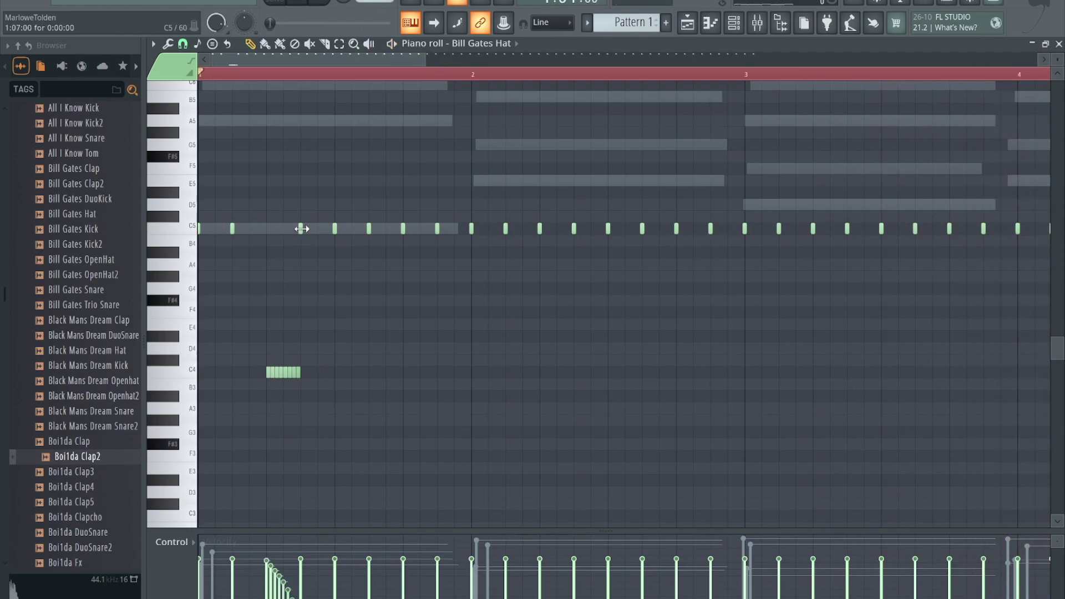
click(299, 228)
scroll(300, 227, up, 2)
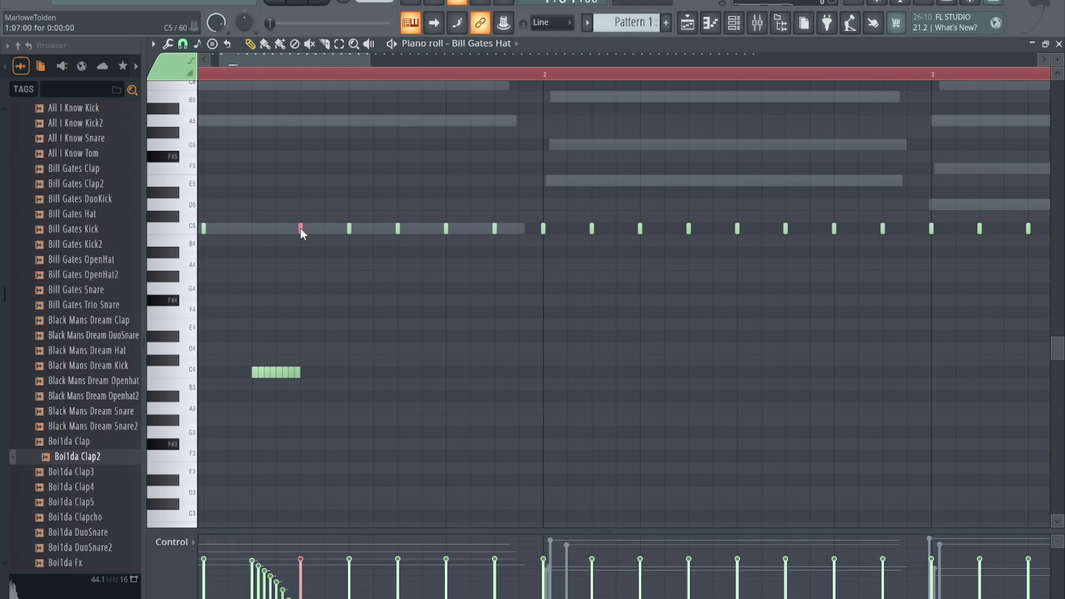
drag(297, 228, 255, 229)
scroll(335, 304, down, 3)
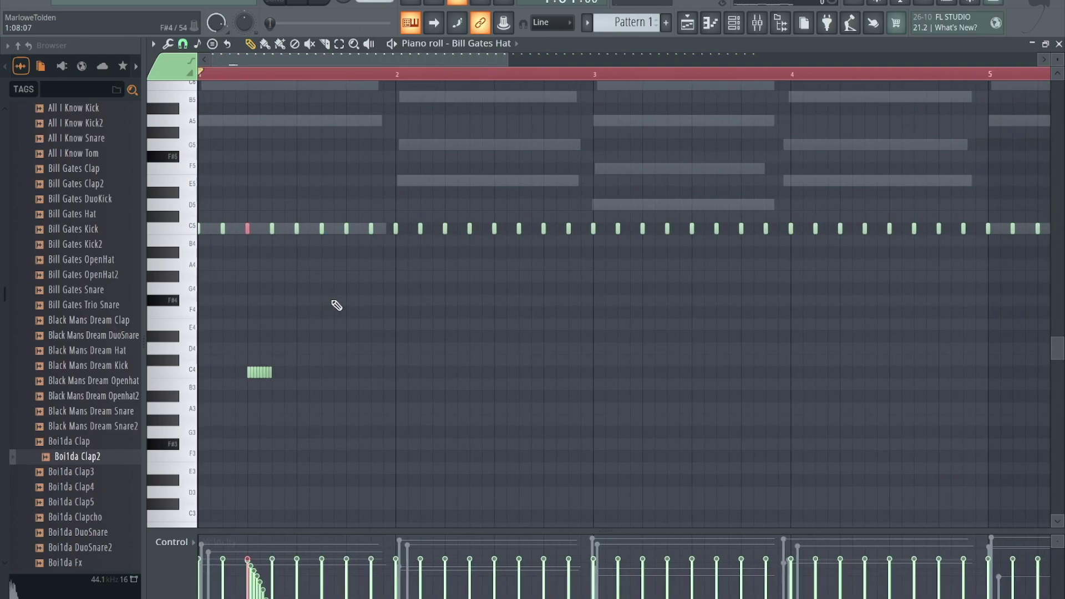
key(space)
Step: Copy the C4 hi-hat roll to bar 3, raise the copy to D4, then switch to Farfisa V
scroll(336, 305, down, 3)
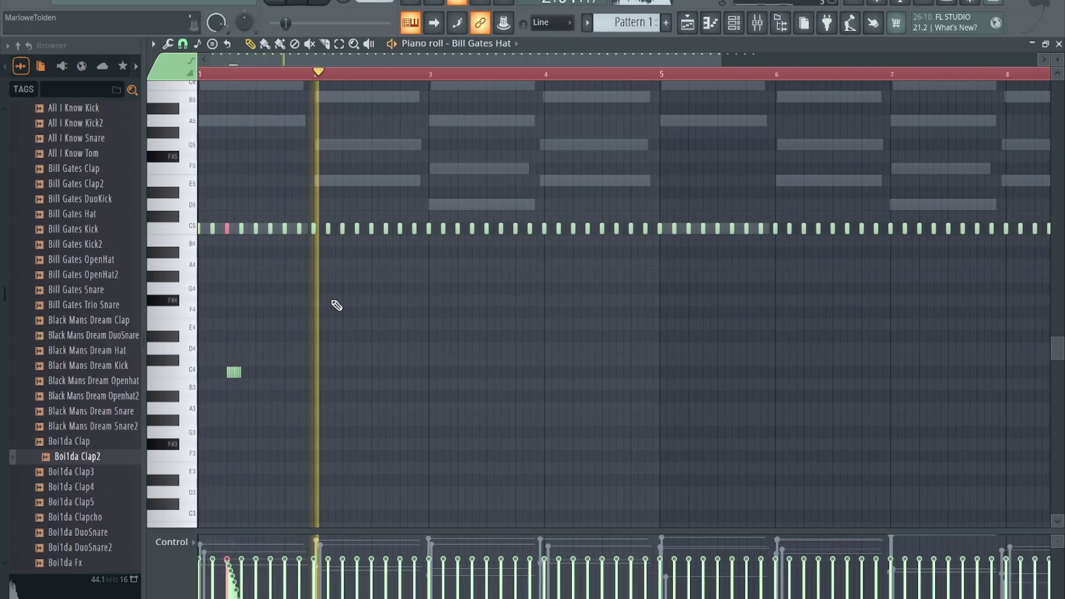
click(232, 371)
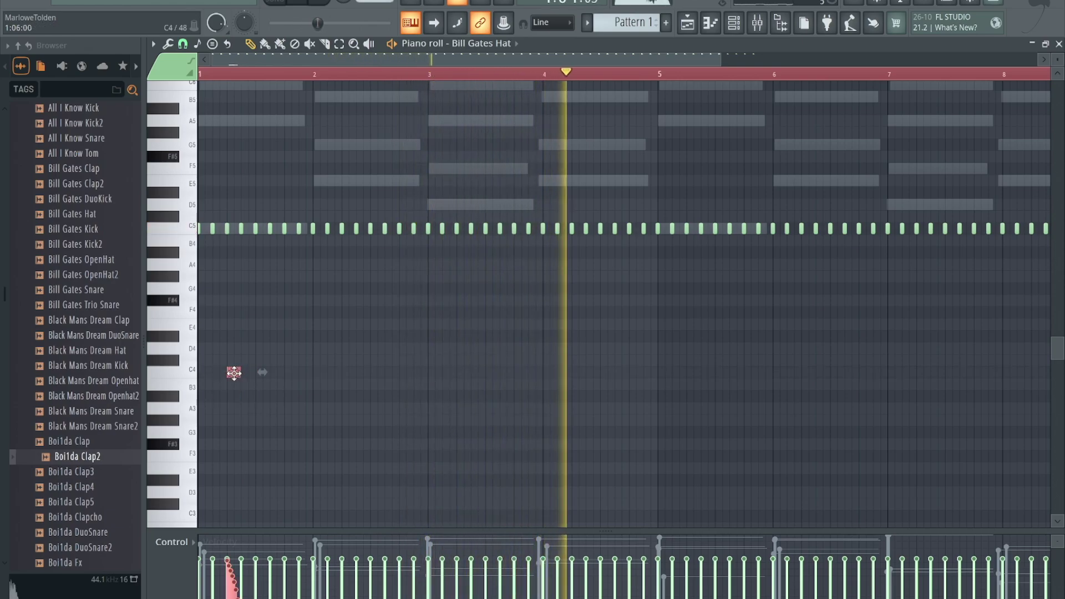
drag(233, 372, 435, 370)
key(space)
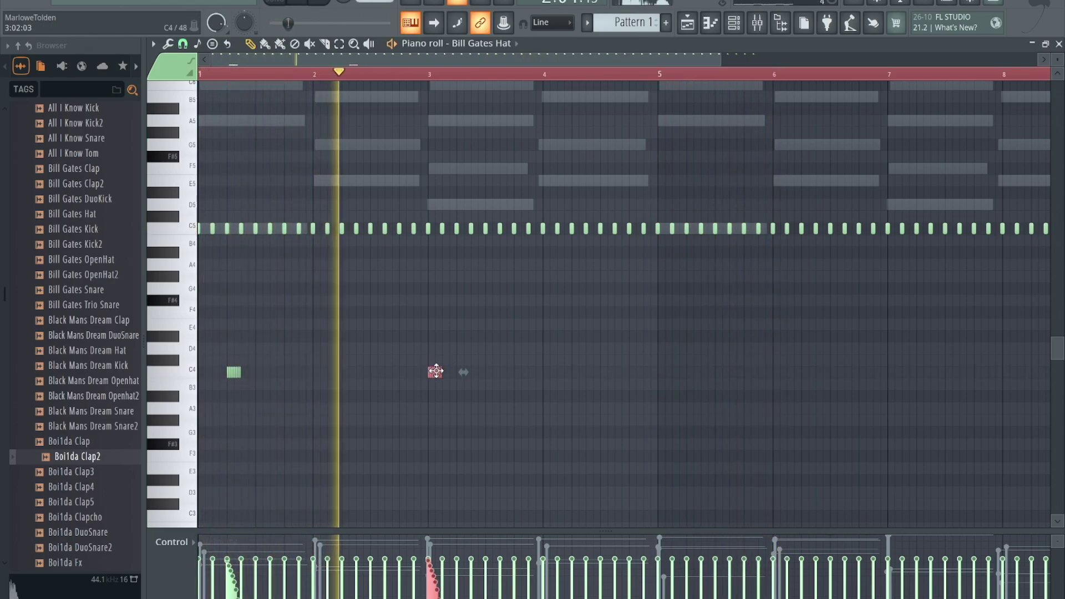
drag(436, 371, 435, 346)
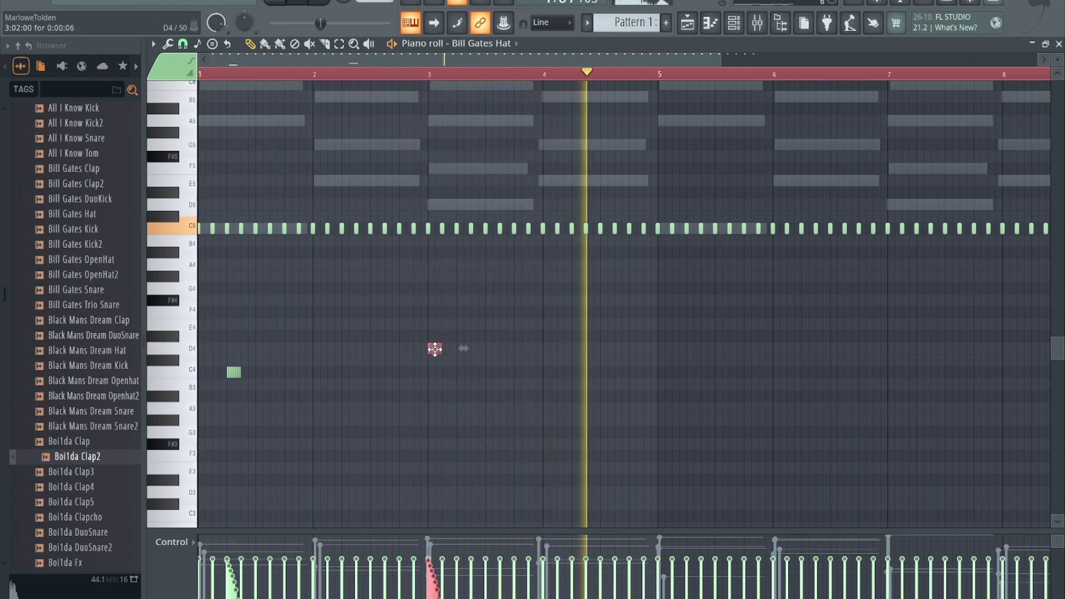
double_click(493, 210)
key(space)
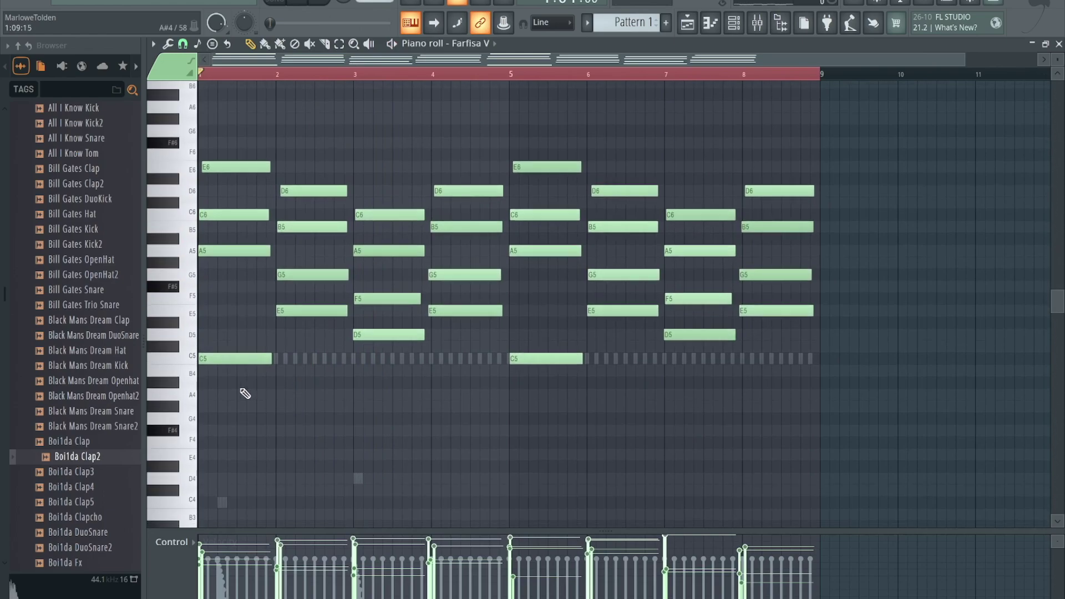
Step: Audition the bar-1 Farfisa chord transposed by semitones, restore it to E6, C6, A5, C5, and show the channel rack
drag(240, 388, 232, 143)
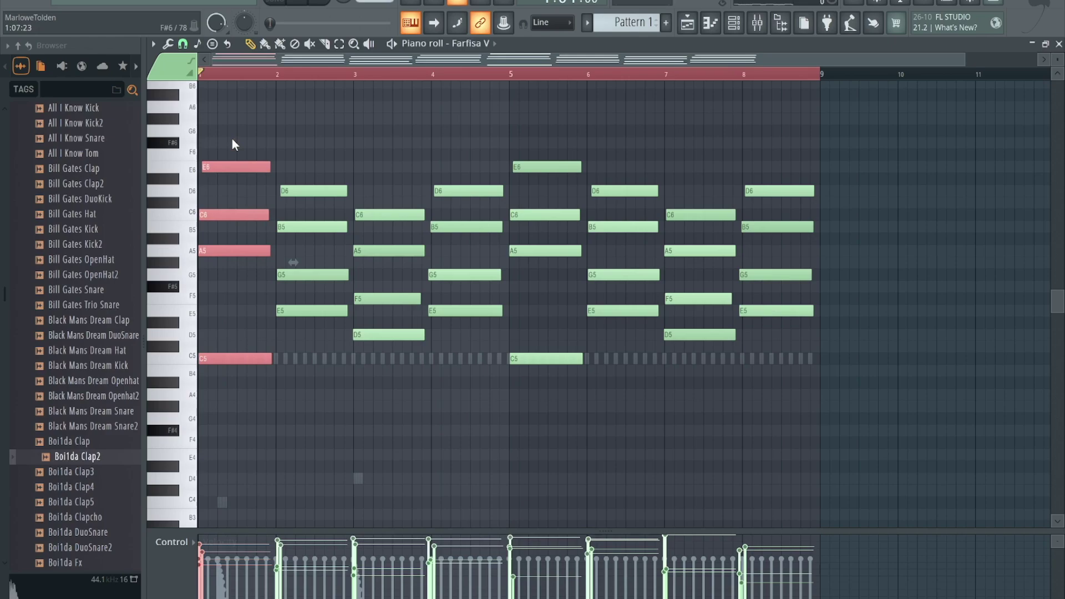
key(shift+Up)
key(shift+Up)
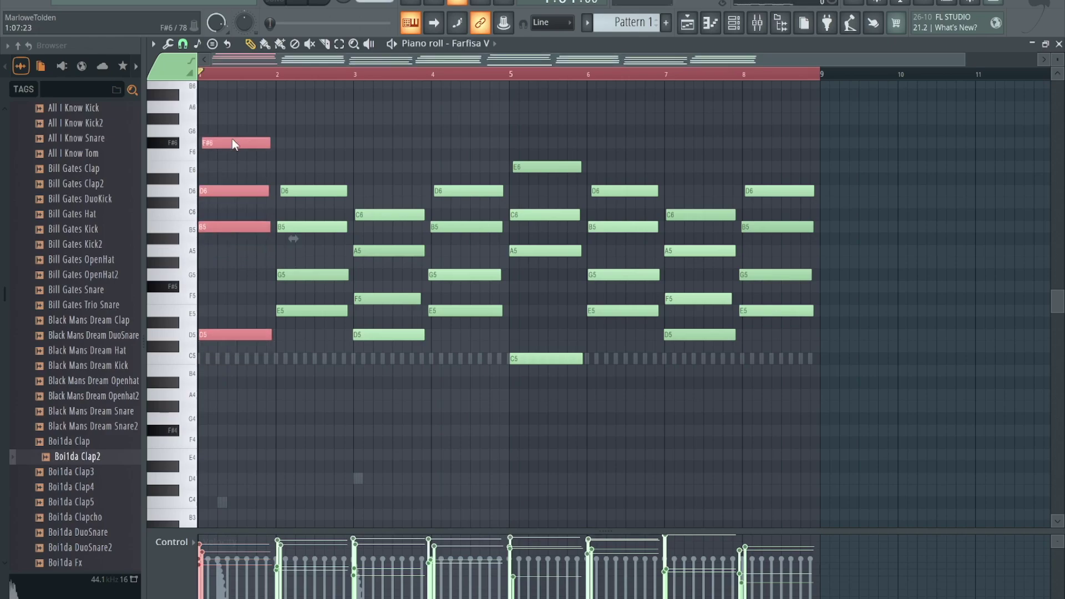
key(shift+Down)
key(shift+Down)
key(shift+Down)
key(shift+Down)
key(shift+Down)
key(shift+Down)
key(shift+Down)
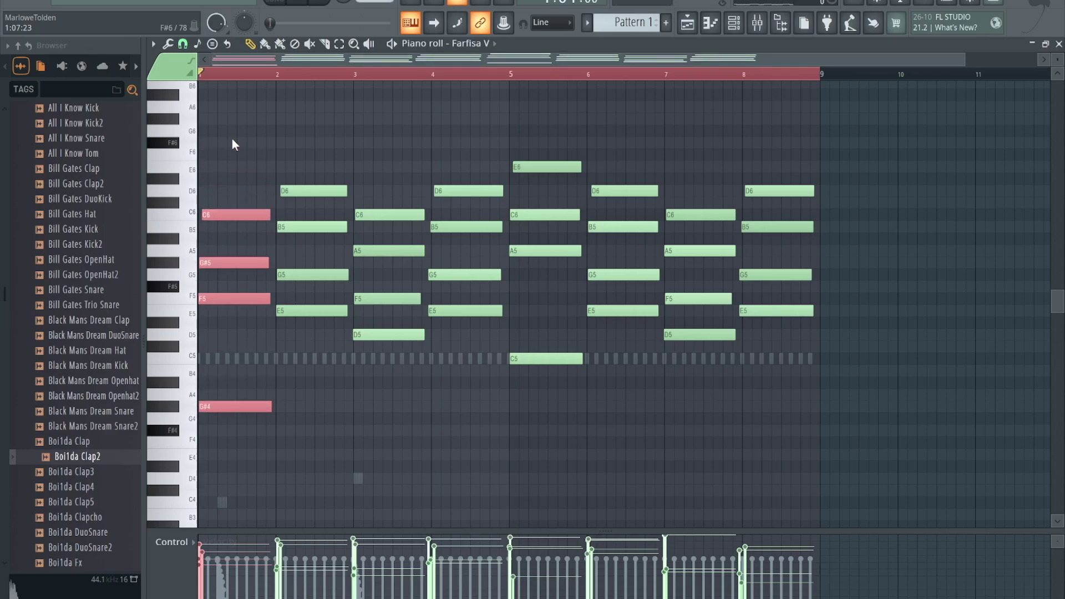
key(shift+Up)
key(shift+Up)
key(shift+Up)
key(shift+Up)
key(shift+Up)
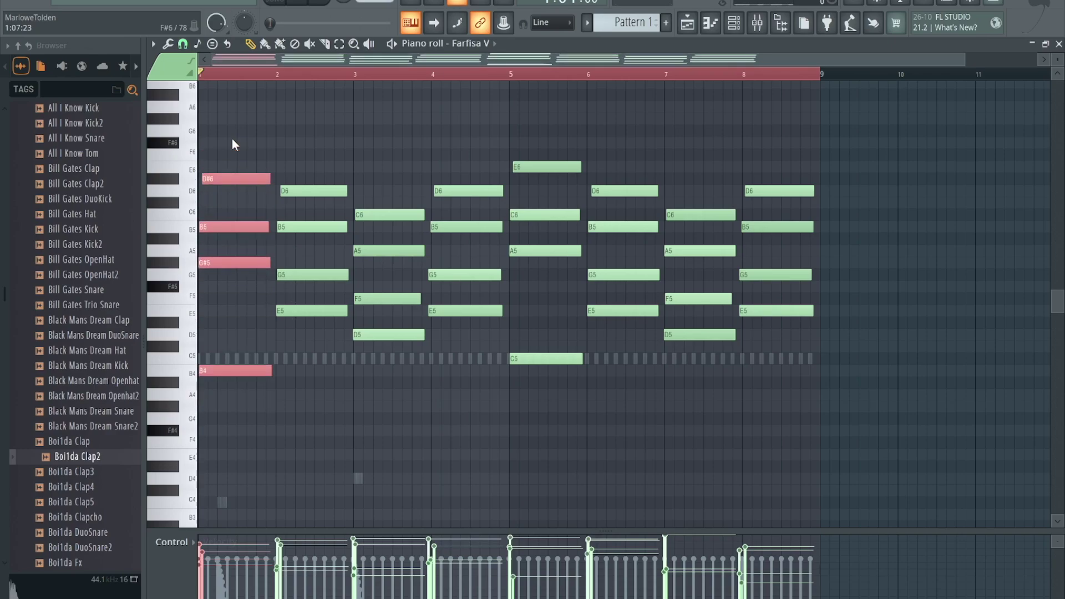
key(shift+Up)
key(shift+Down)
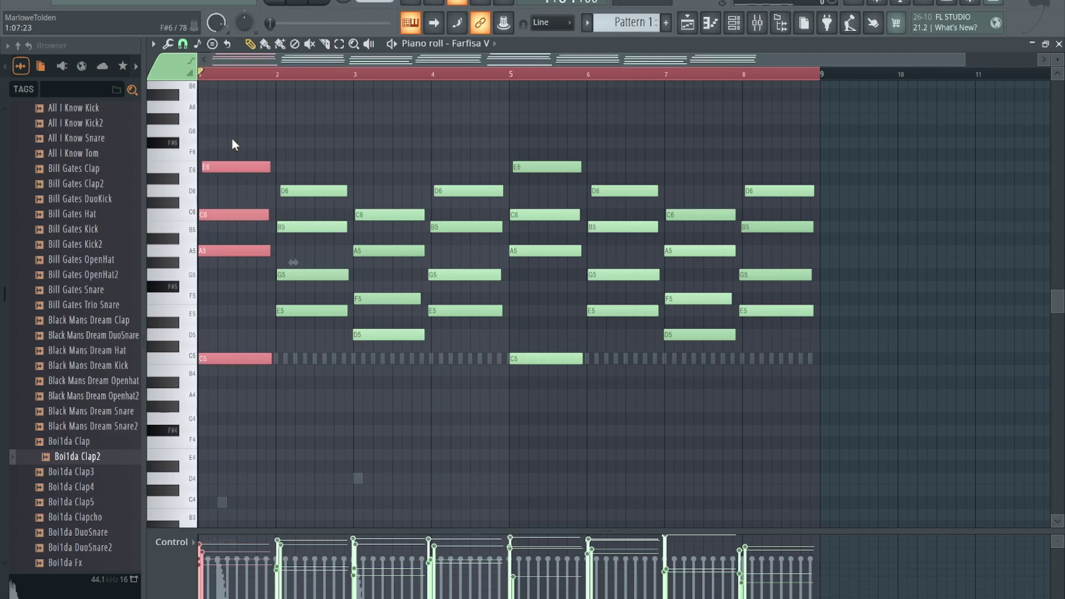
key(shift+Up)
key(shift+Up)
key(shift+Up)
key(shift+Up)
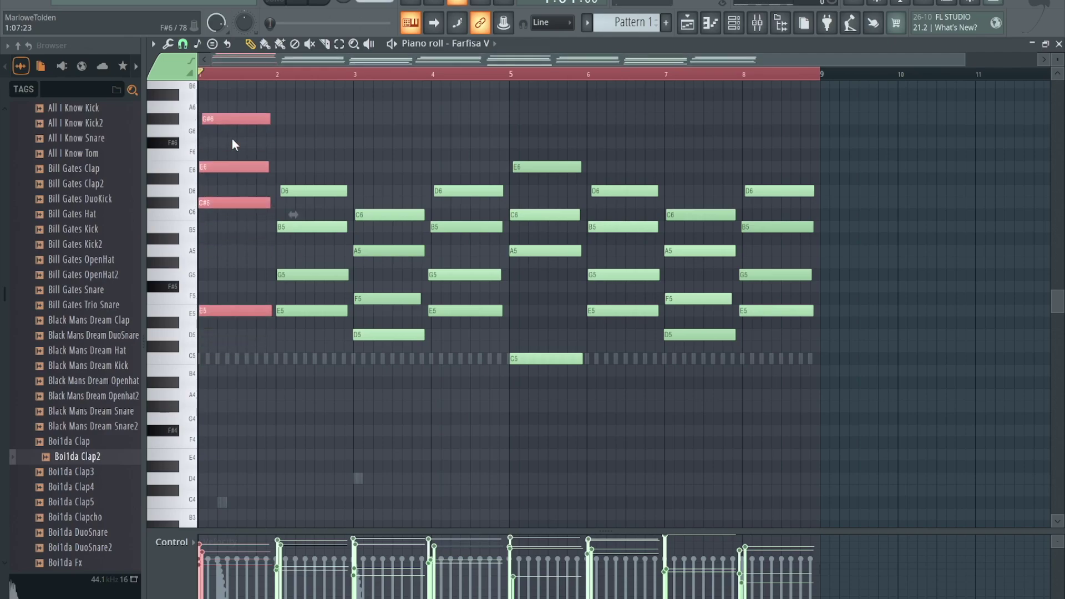
key(shift+Down)
key(shift+Down)
key(shift+Down)
key(shift+Down)
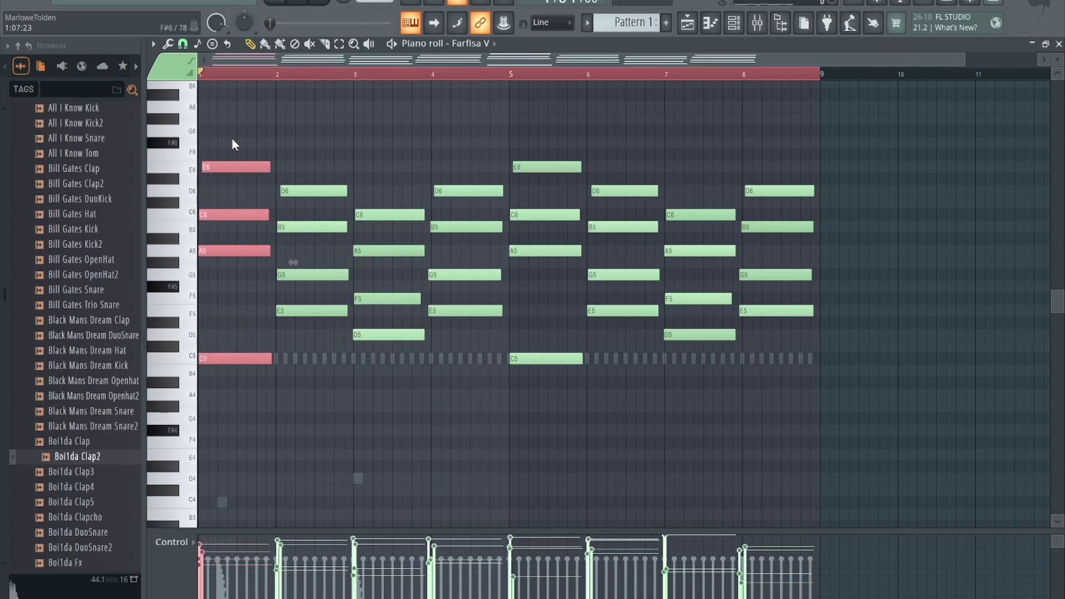
click(734, 23)
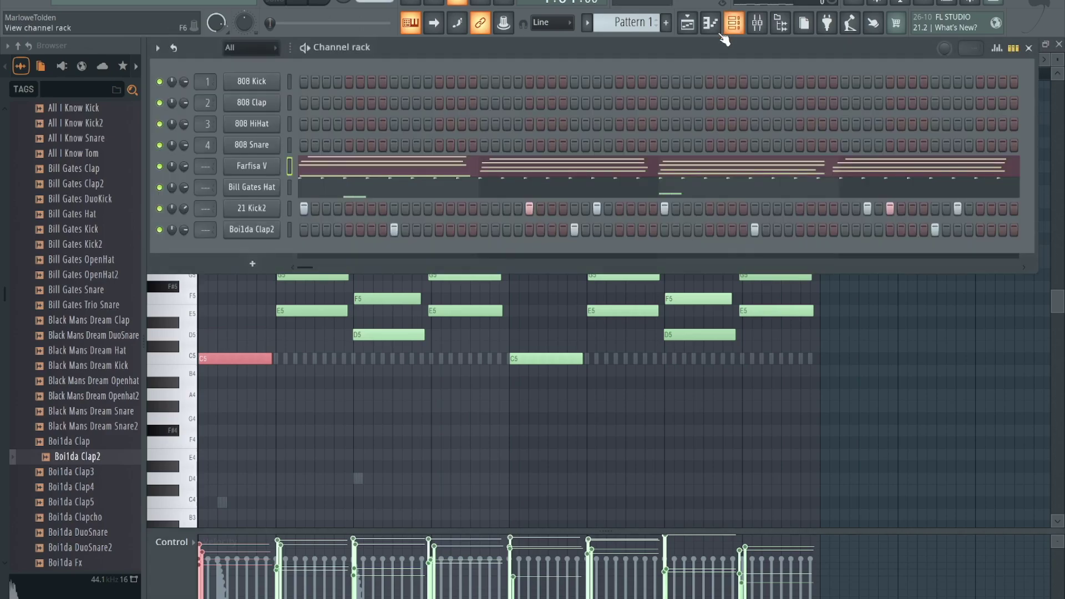